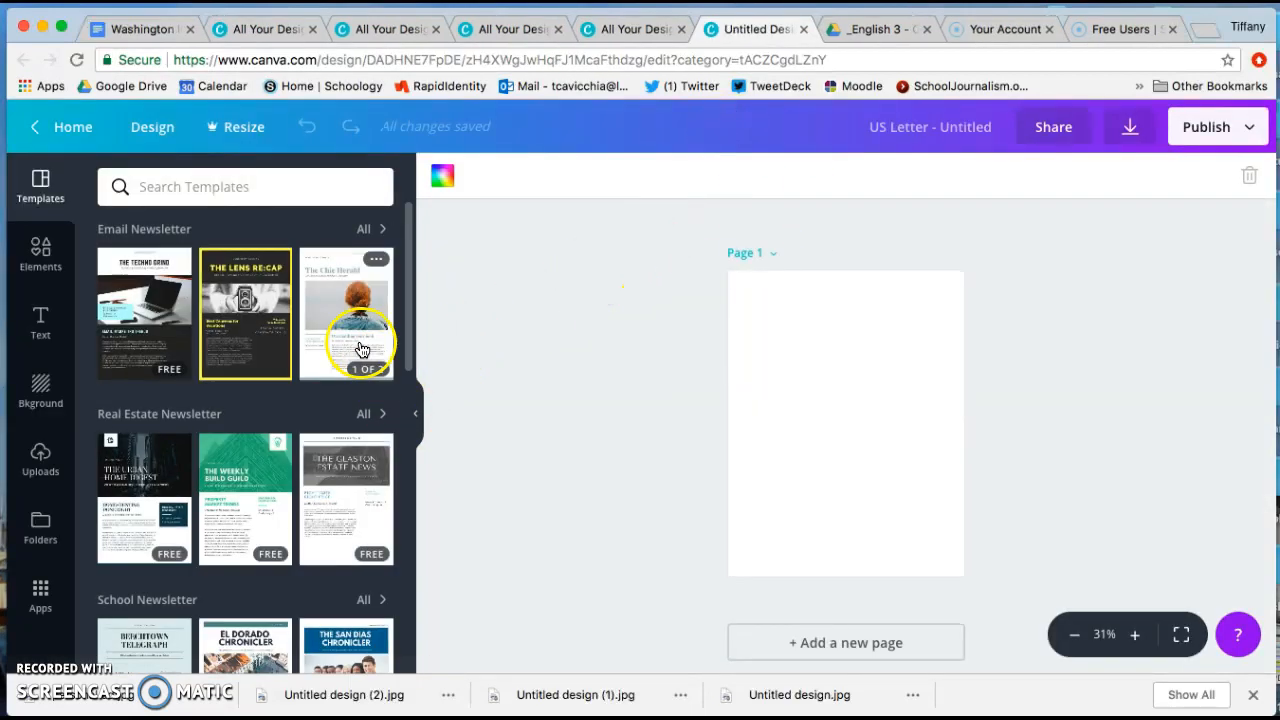
Browse the newsletter templates and apply The Heiman Herald template to the blank page.
scroll(349, 431, "down", 9)
scroll(349, 438, "down", 10)
scroll(349, 438, "up", 5)
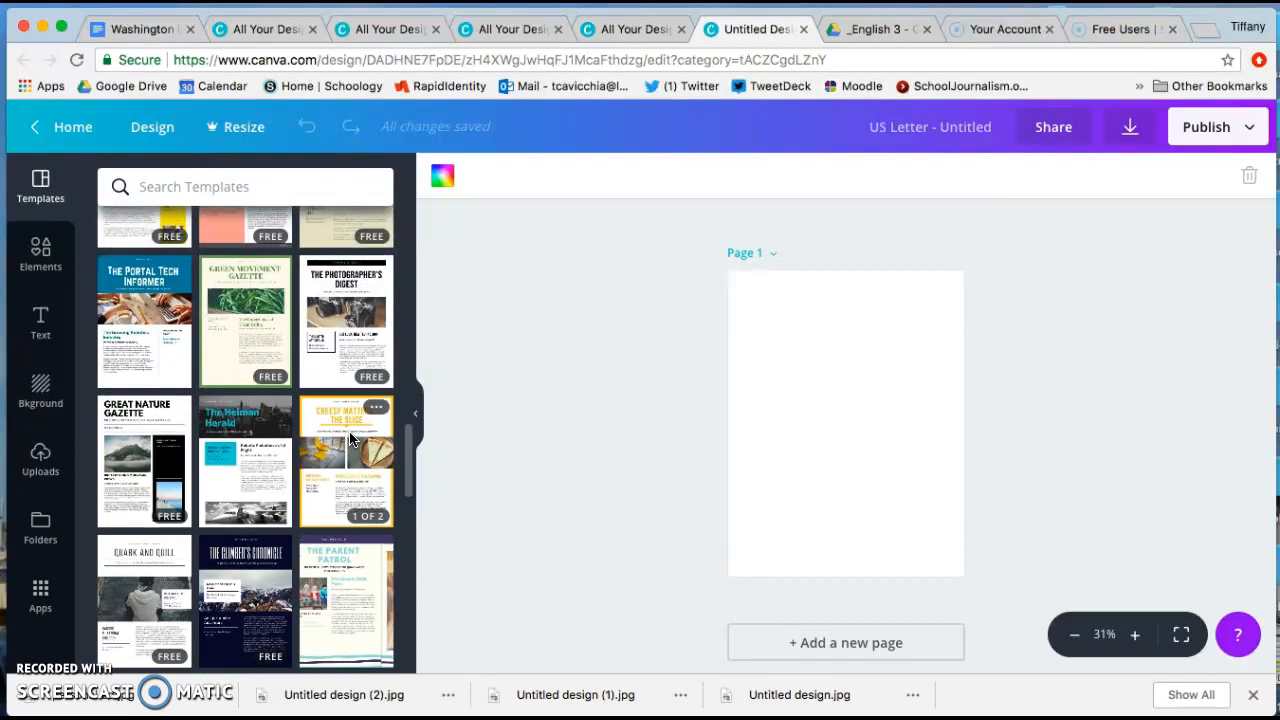
scroll(349, 438, "up", 2)
left_click_drag(245, 580, 825, 412)
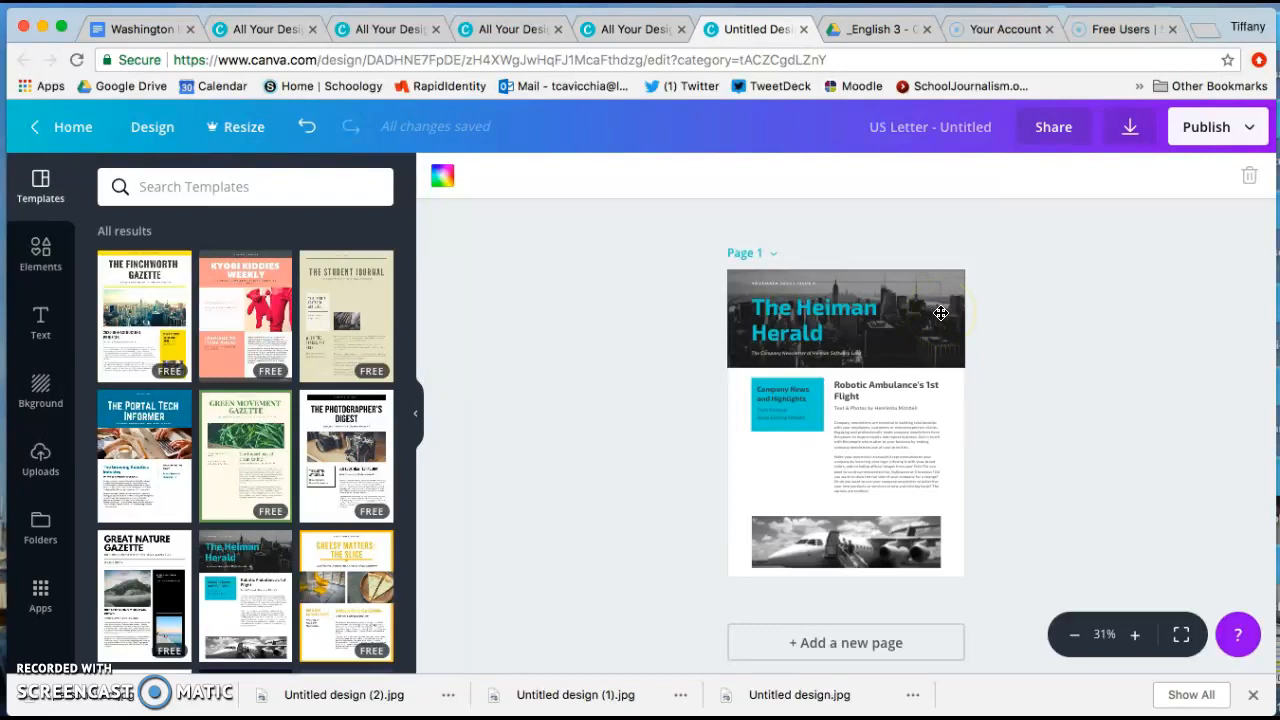
Name the design "newsletter A".
left_click(947, 116)
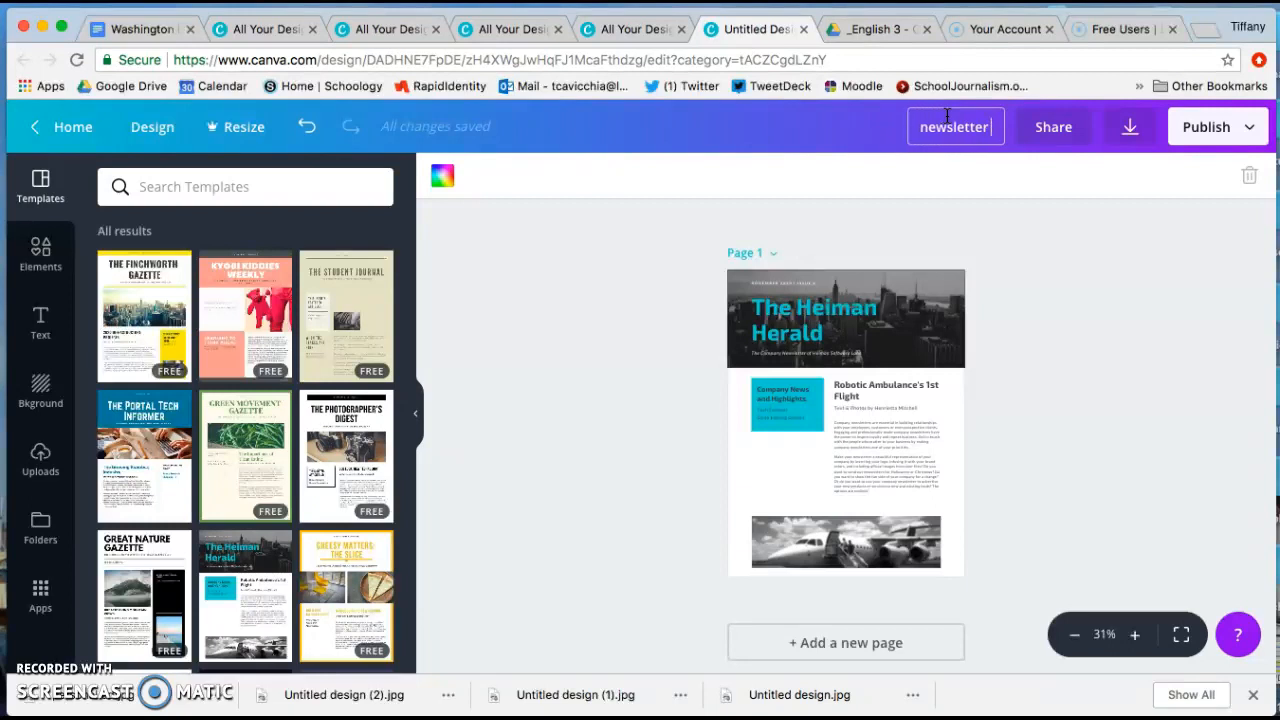
left_click(1012, 255)
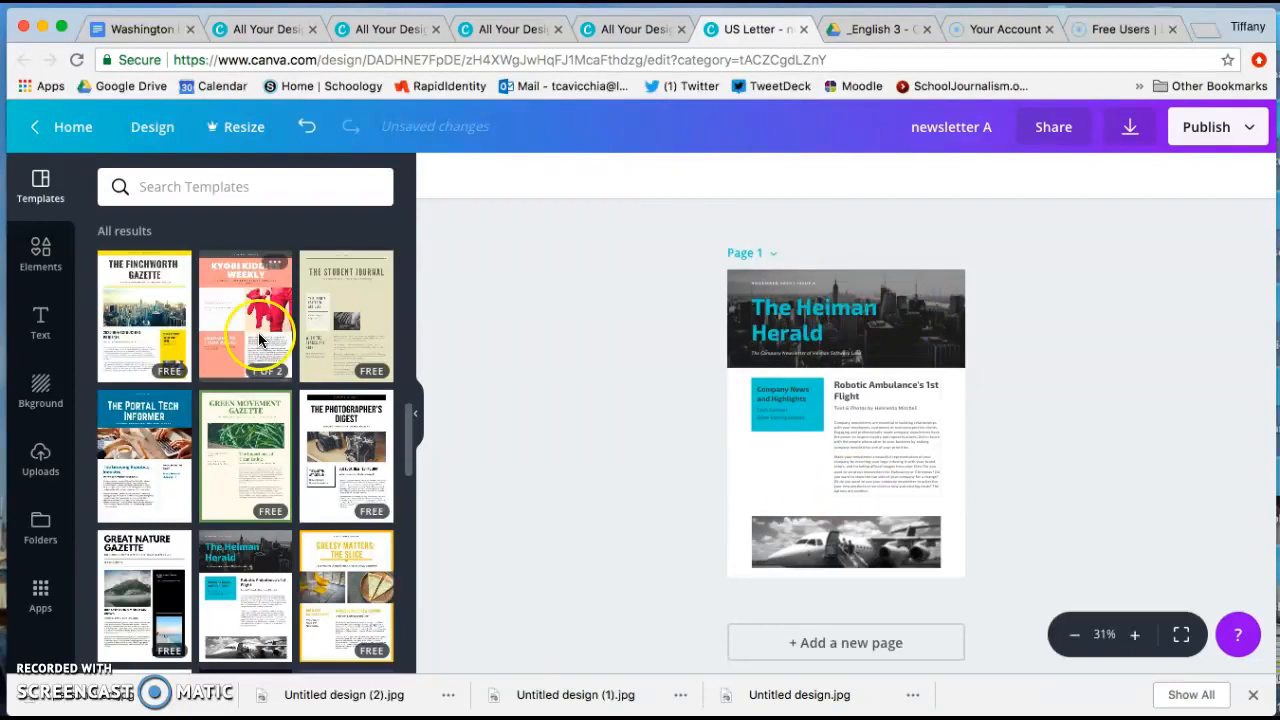
Apply the turquoise-to-blue gradient as the newsletter page's background.
left_click(45, 390)
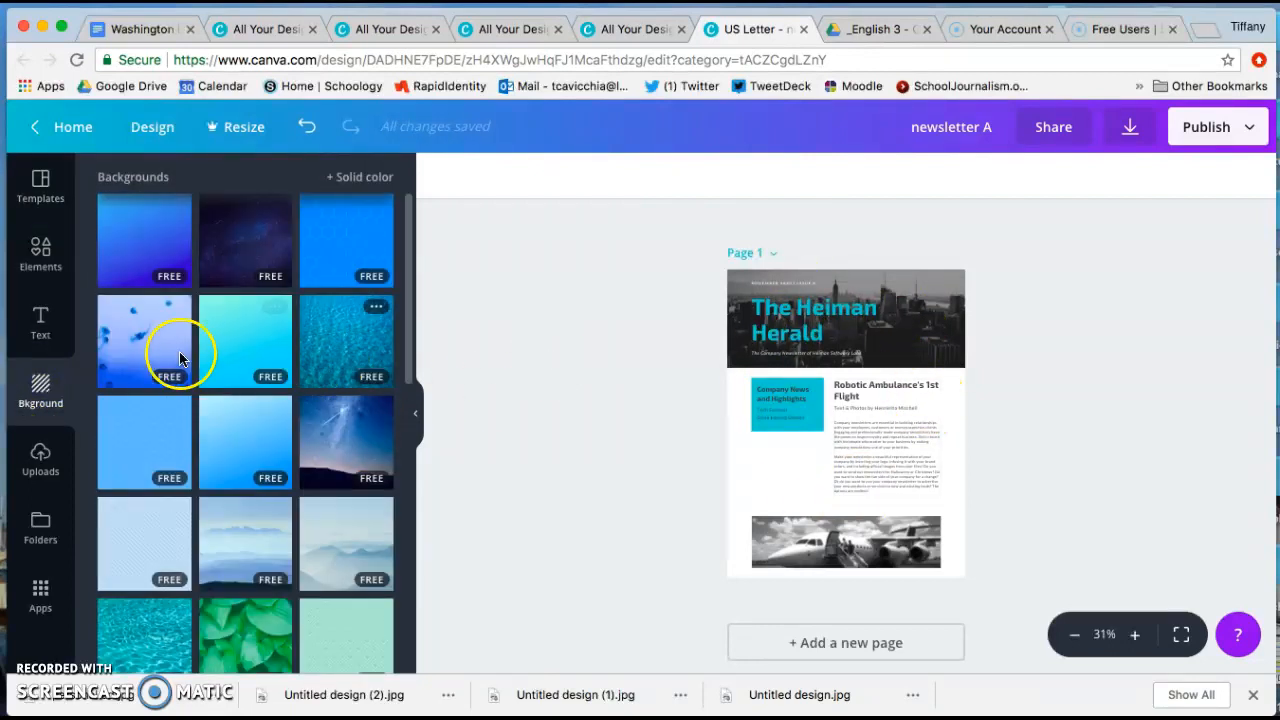
left_click_drag(234, 354, 760, 443)
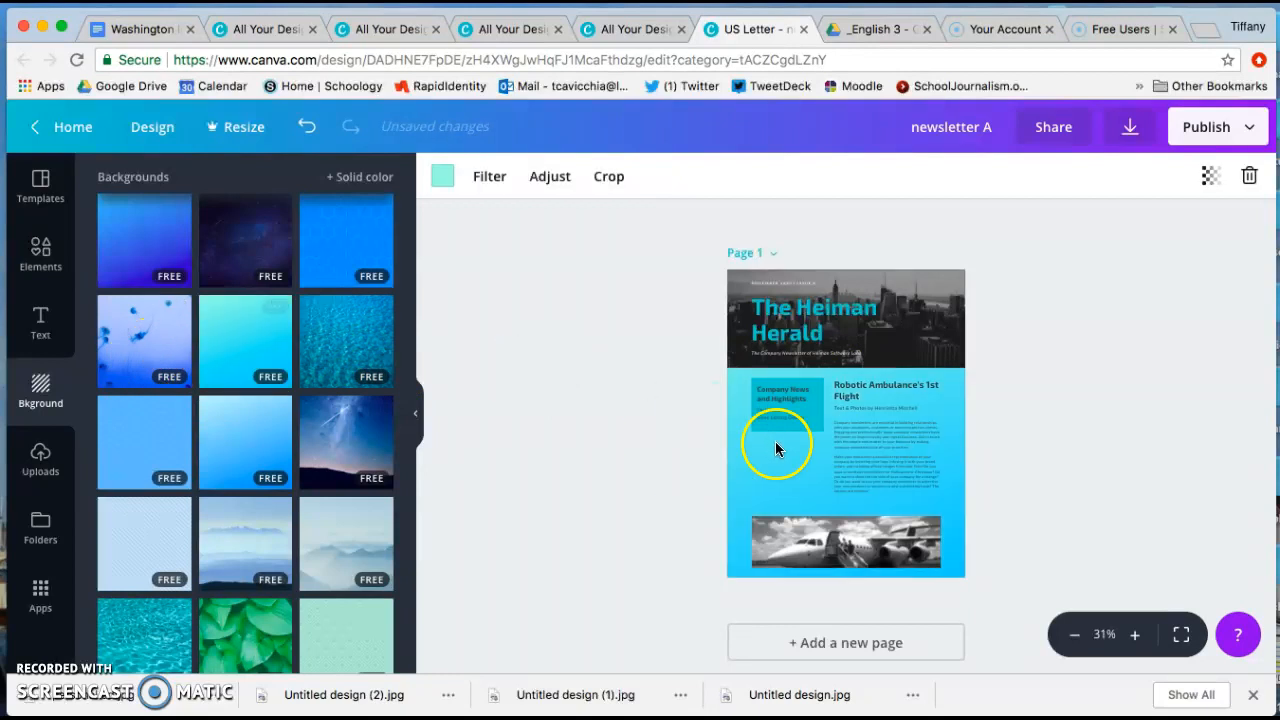
Set the transparency of the Company News and Highlights group to 75.
left_click(792, 391)
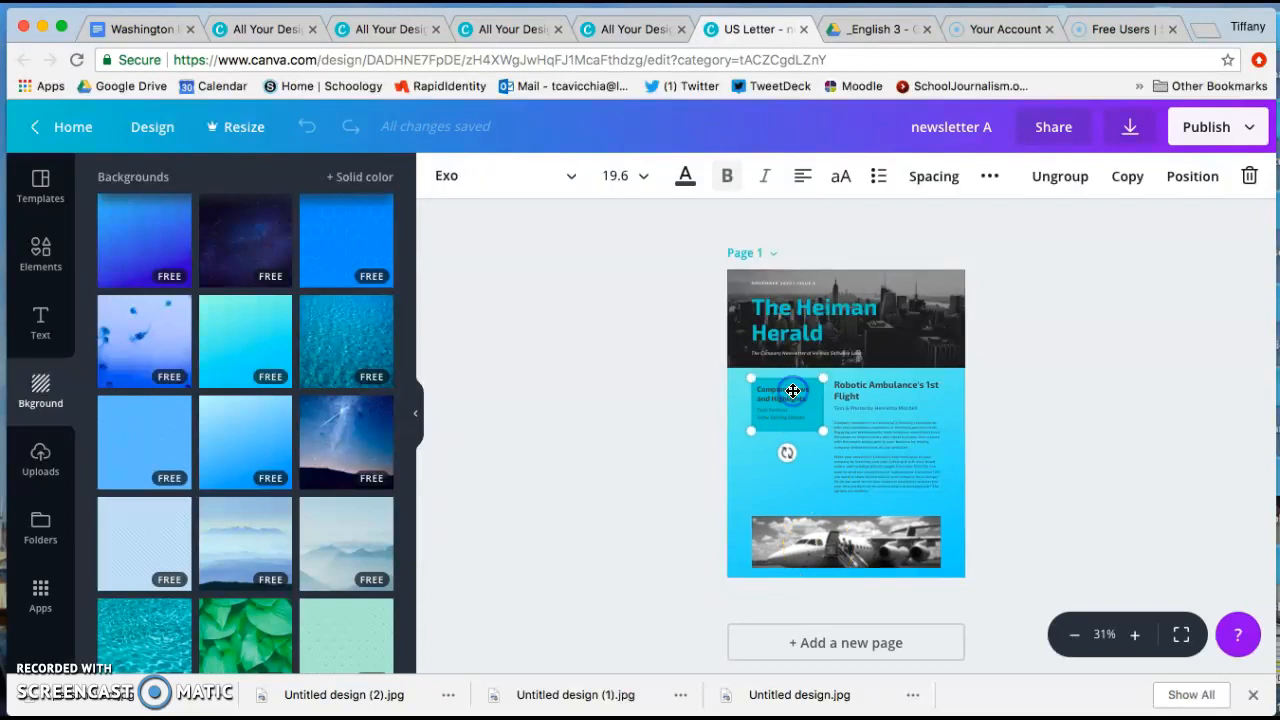
left_click(572, 180)
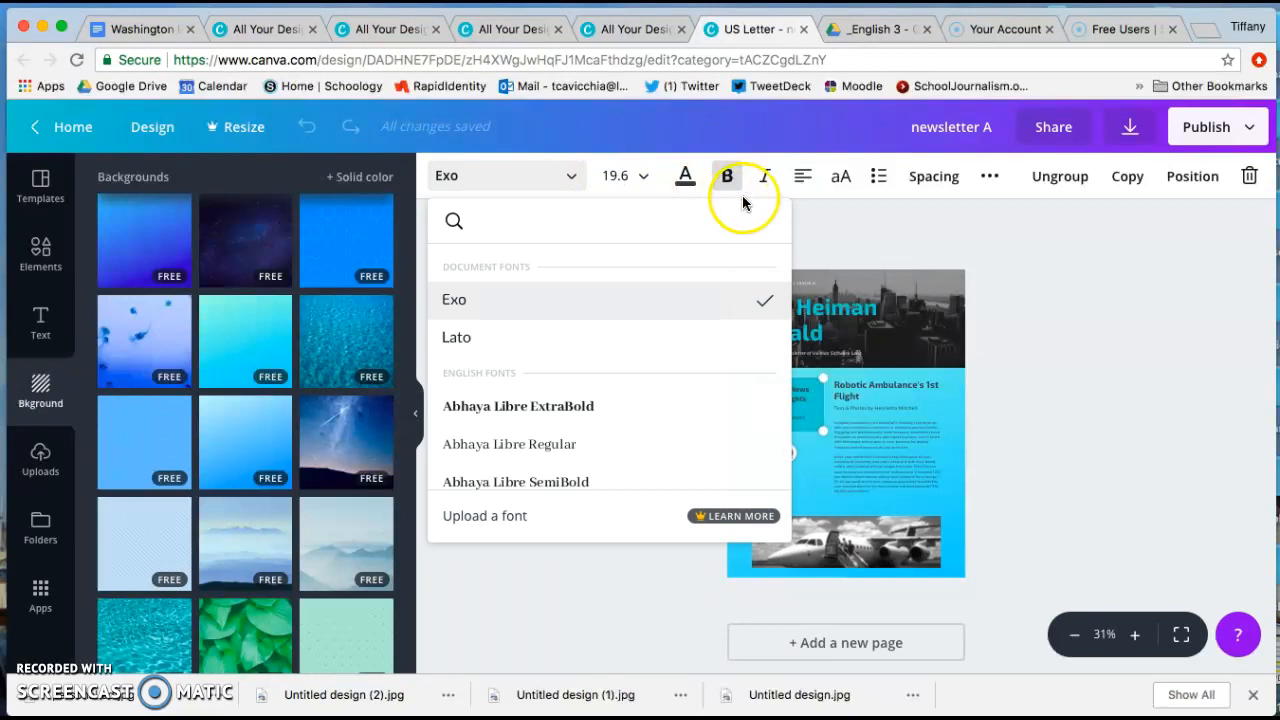
left_click(990, 177)
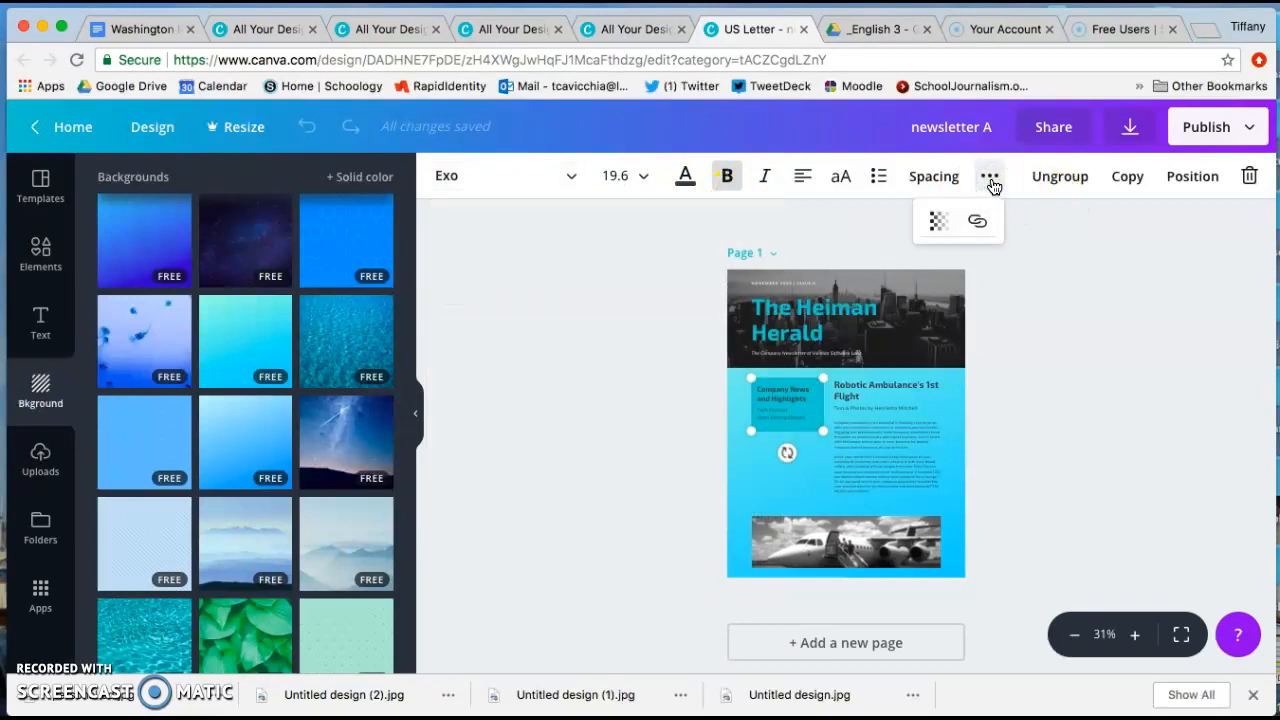
left_click(940, 221)
left_click_drag(898, 270, 868, 271)
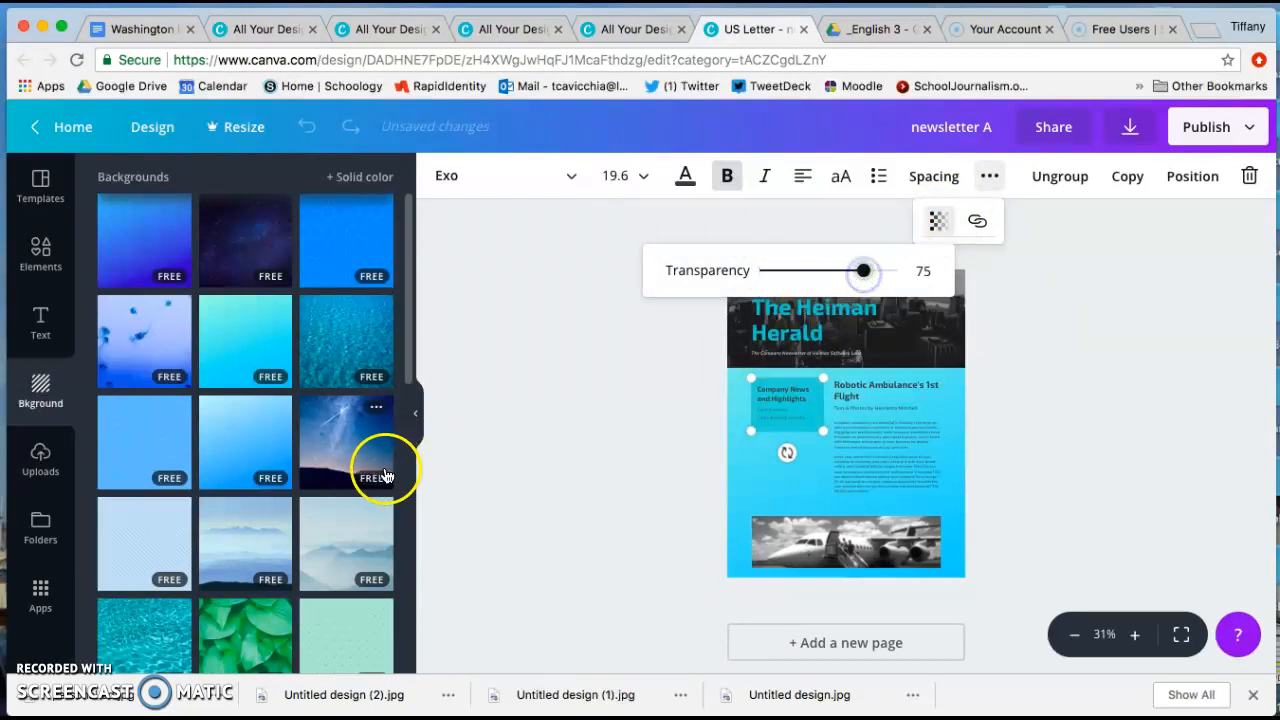
left_click(543, 489)
Replace the page background with the starry night sky photo and readjust the transparency of the Company News and Highlights group.
left_click_drag(378, 460, 813, 487)
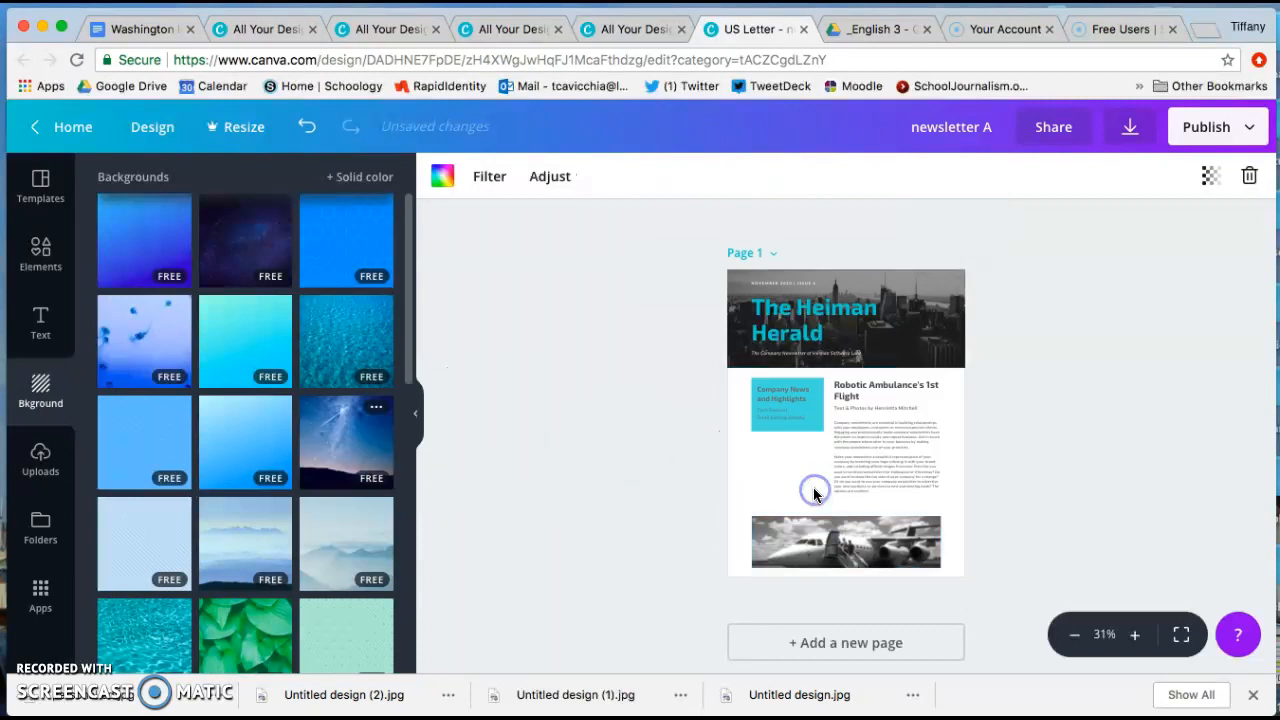
left_click(806, 414)
left_click(989, 176)
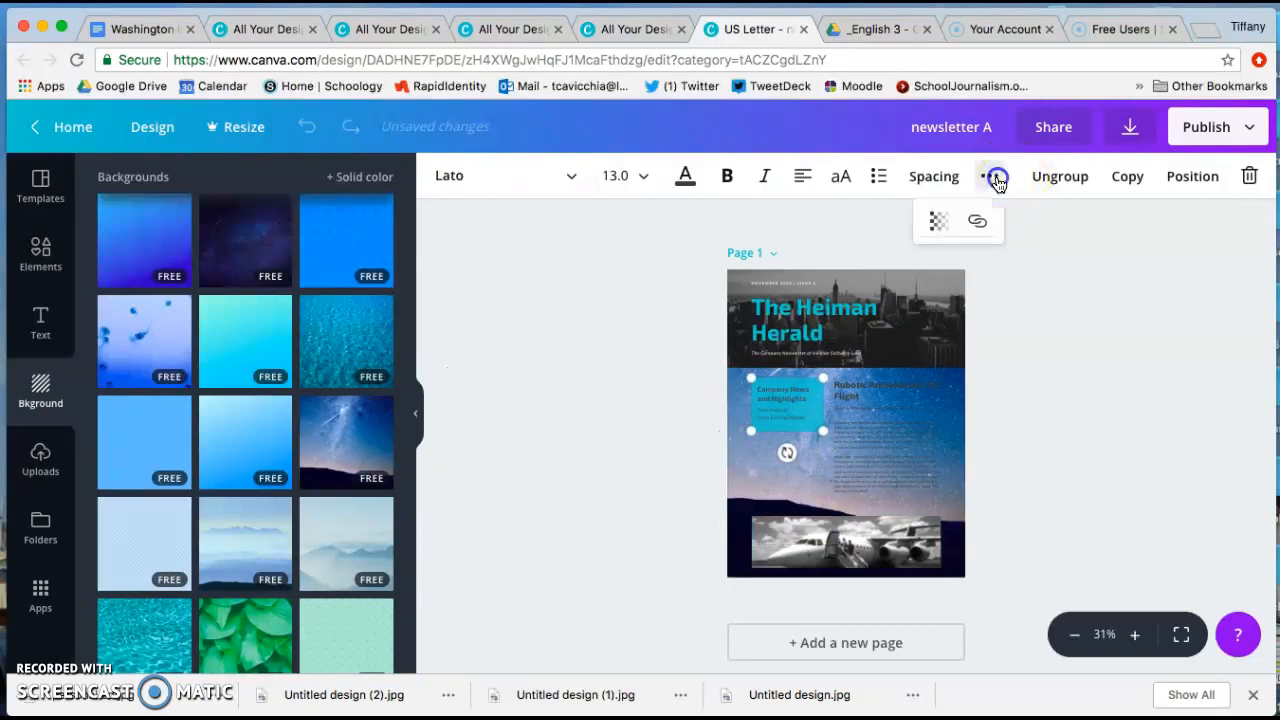
left_click(937, 222)
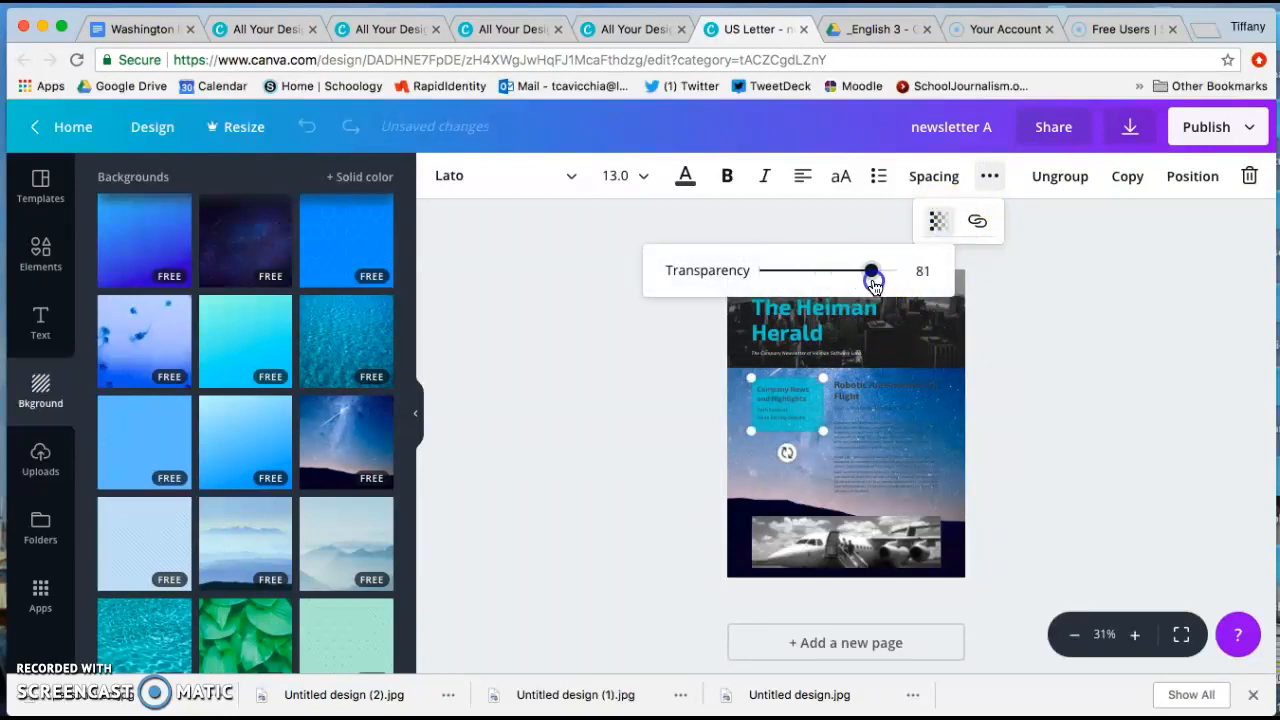
left_click(649, 371)
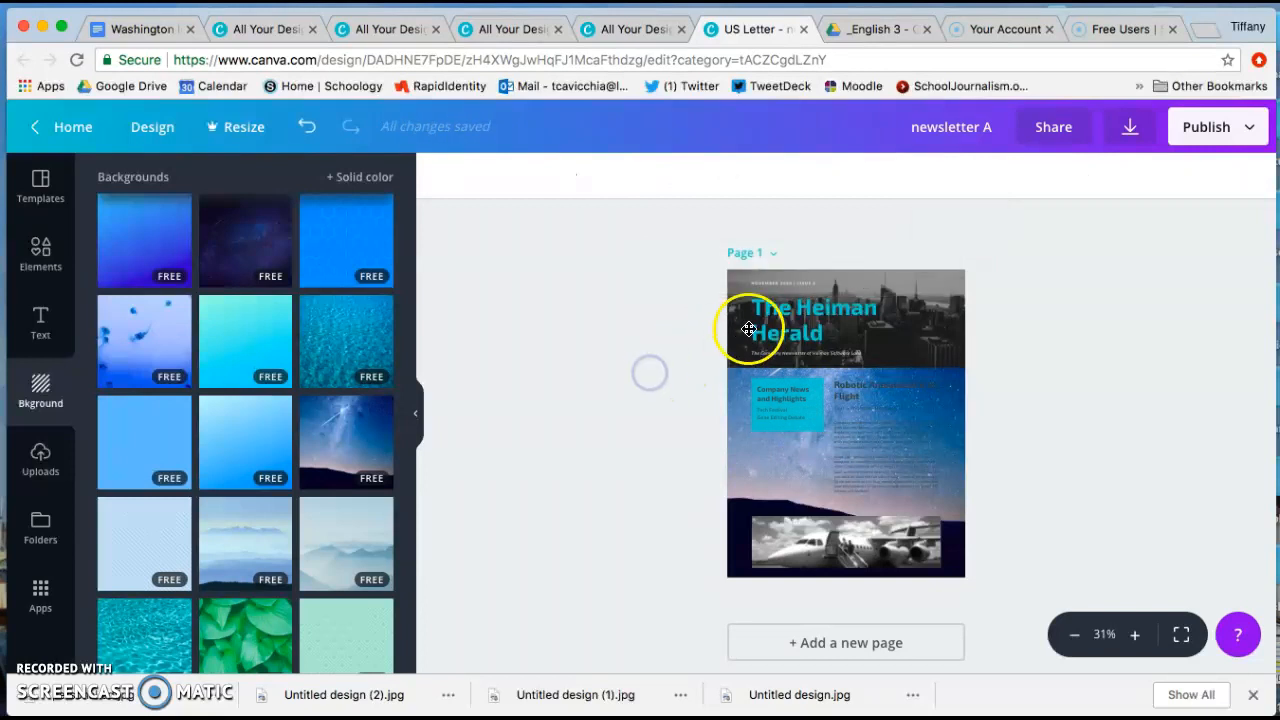
Add a bar chart from the elements and shrink it into the header beside the Herald title.
left_click(64, 256)
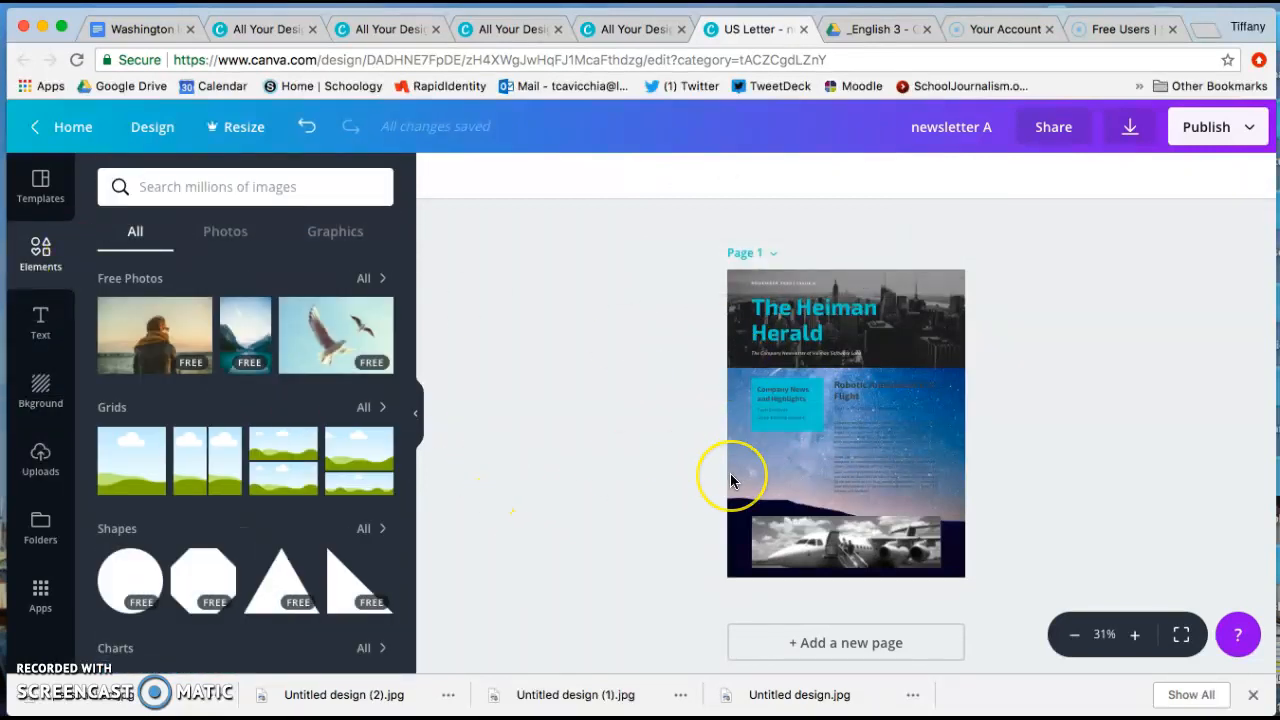
scroll(731, 474, "down", 1)
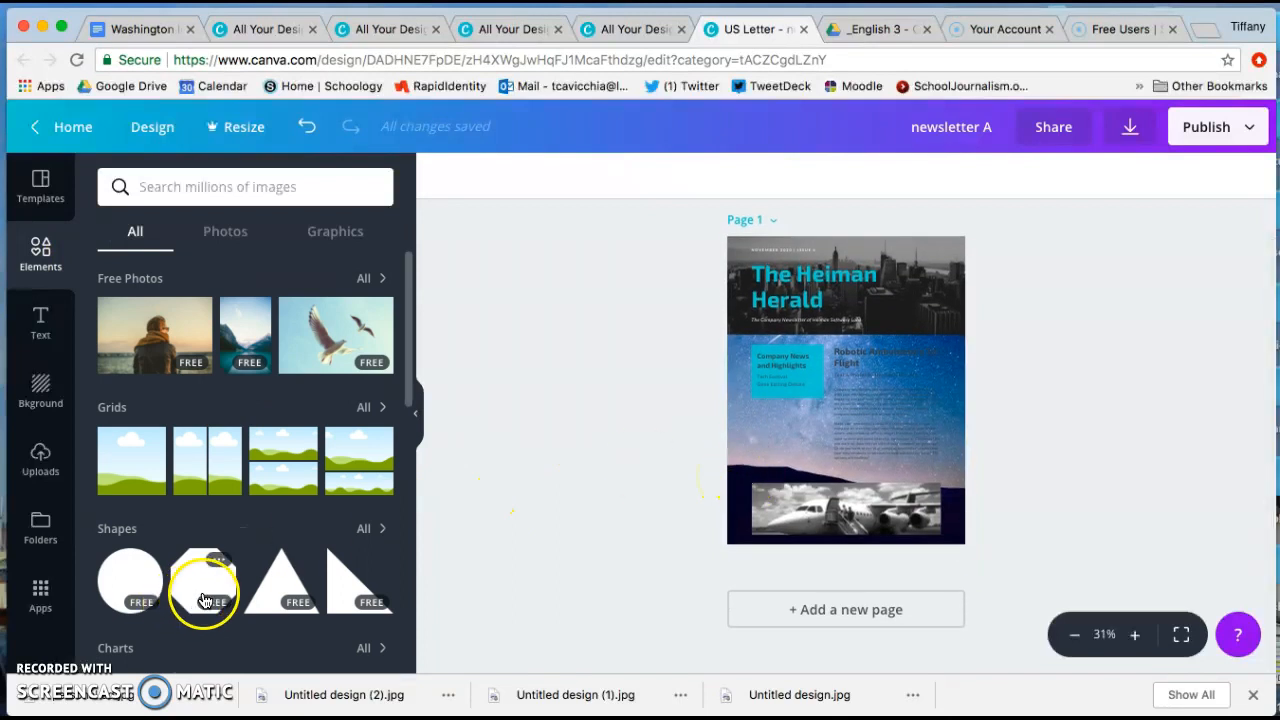
scroll(200, 586, "down", 8)
scroll(214, 560, "up", 3)
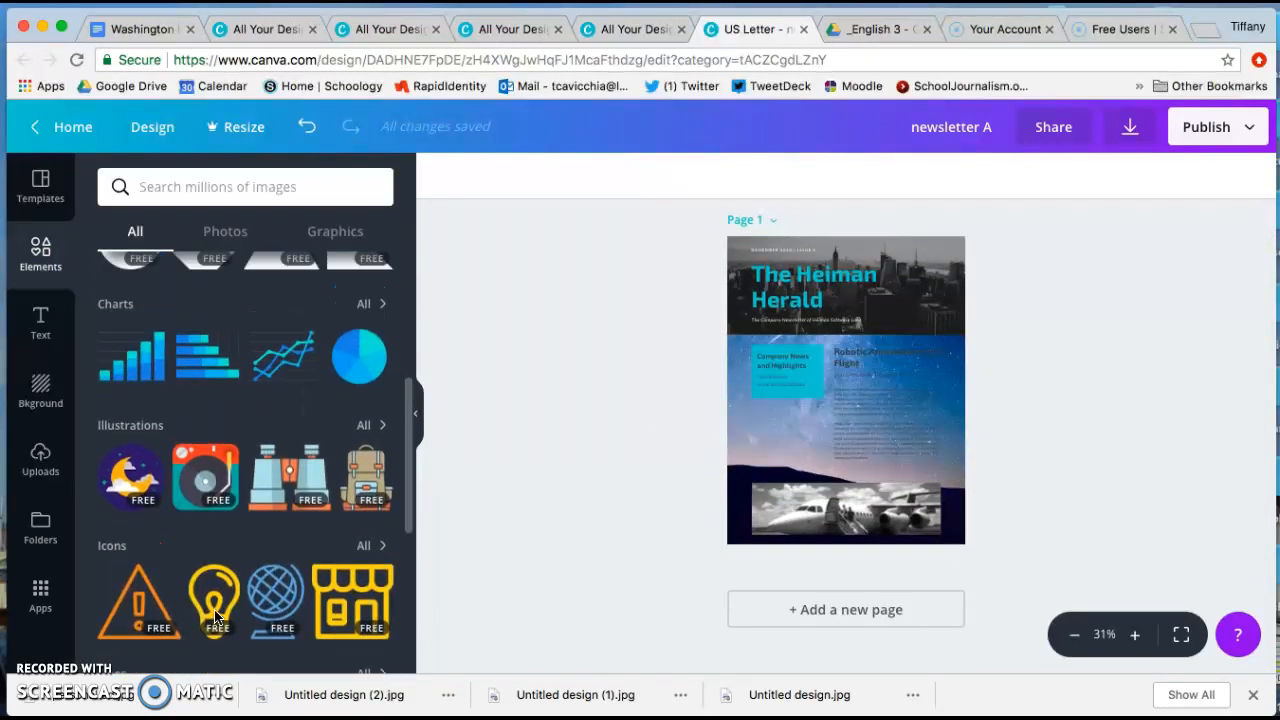
left_click(145, 388)
left_click_drag(803, 441, 794, 429)
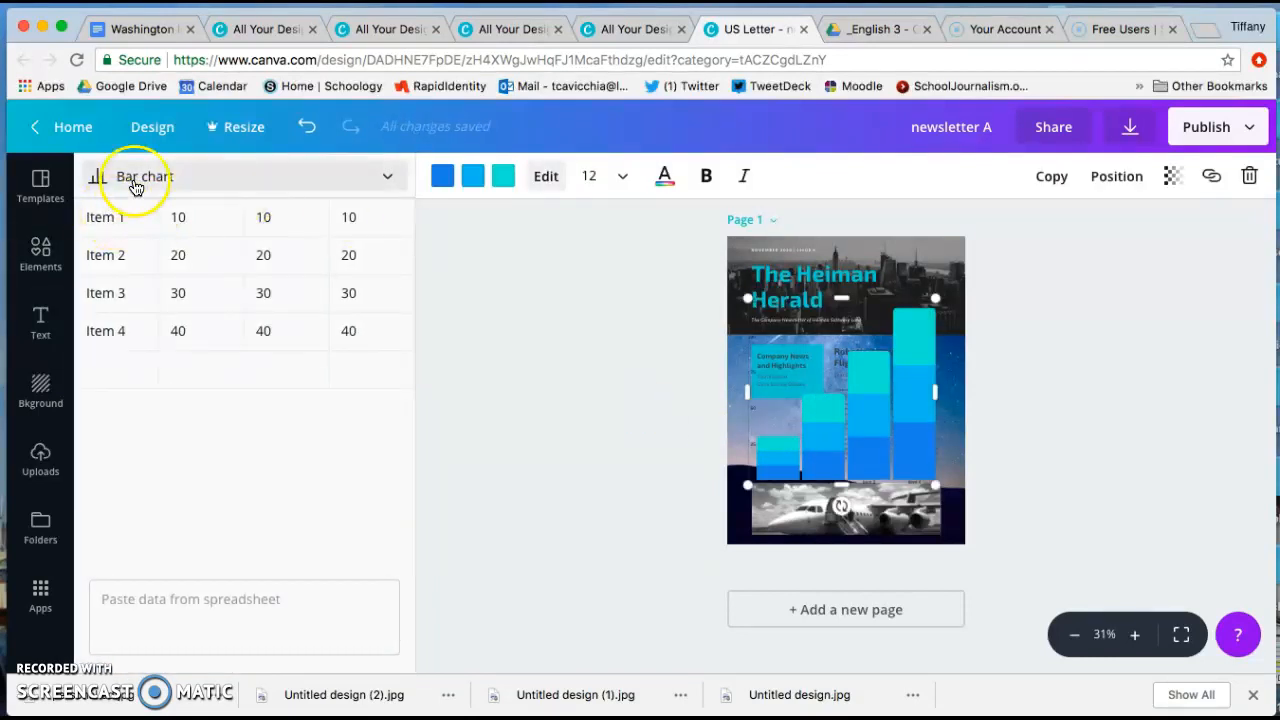
left_click_drag(747, 484, 924, 302)
left_click(1014, 298)
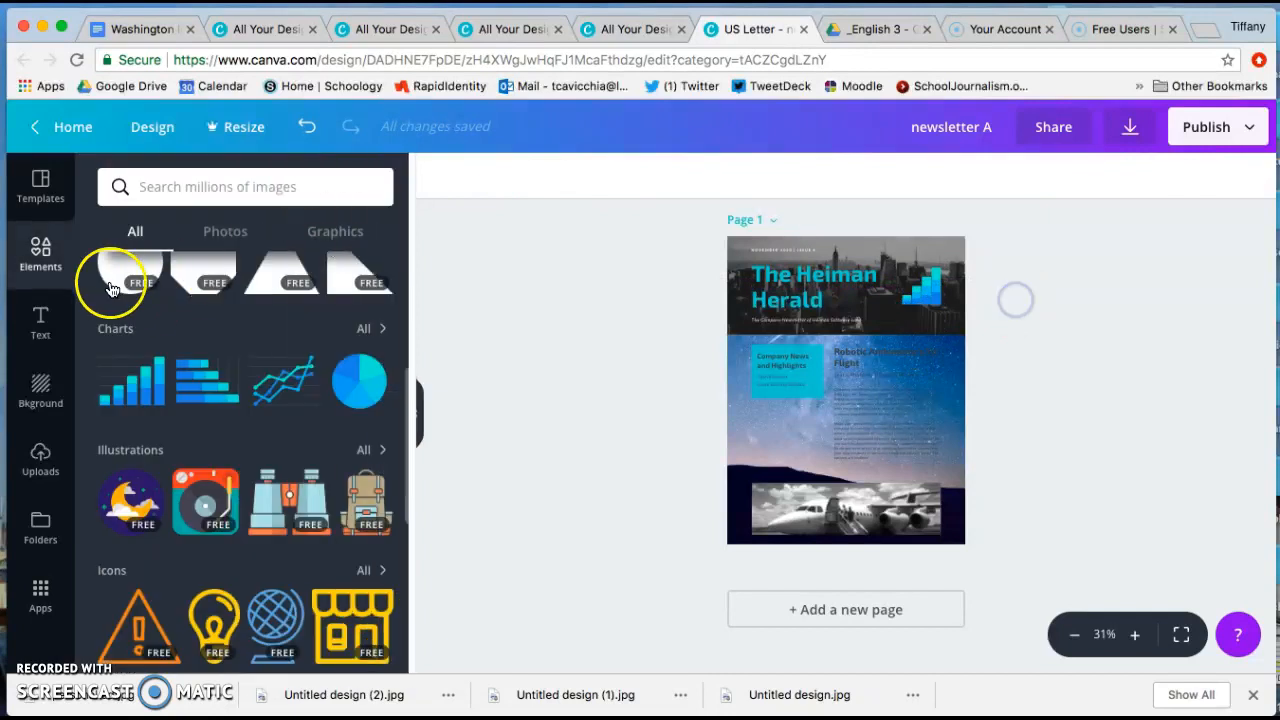
Add the orange warning triangle icon and place it at a small size below the Company News and Highlights box.
scroll(160, 530, "down", 3)
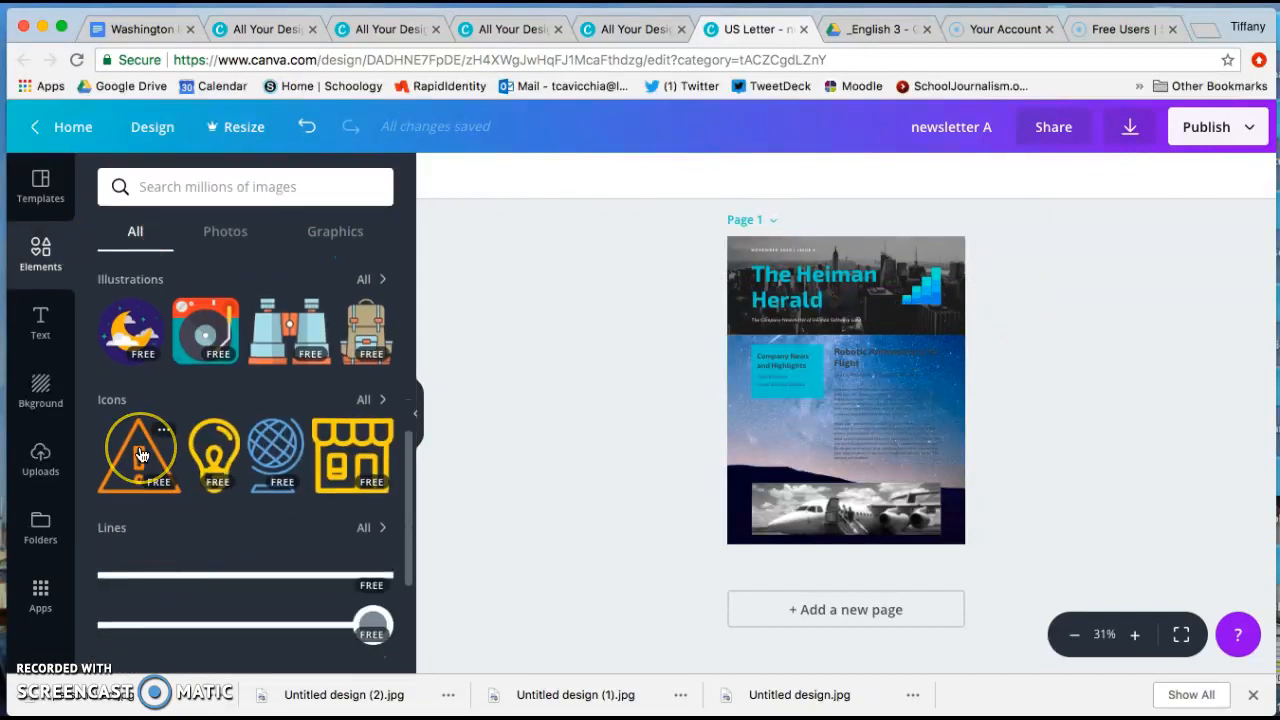
left_click(141, 455)
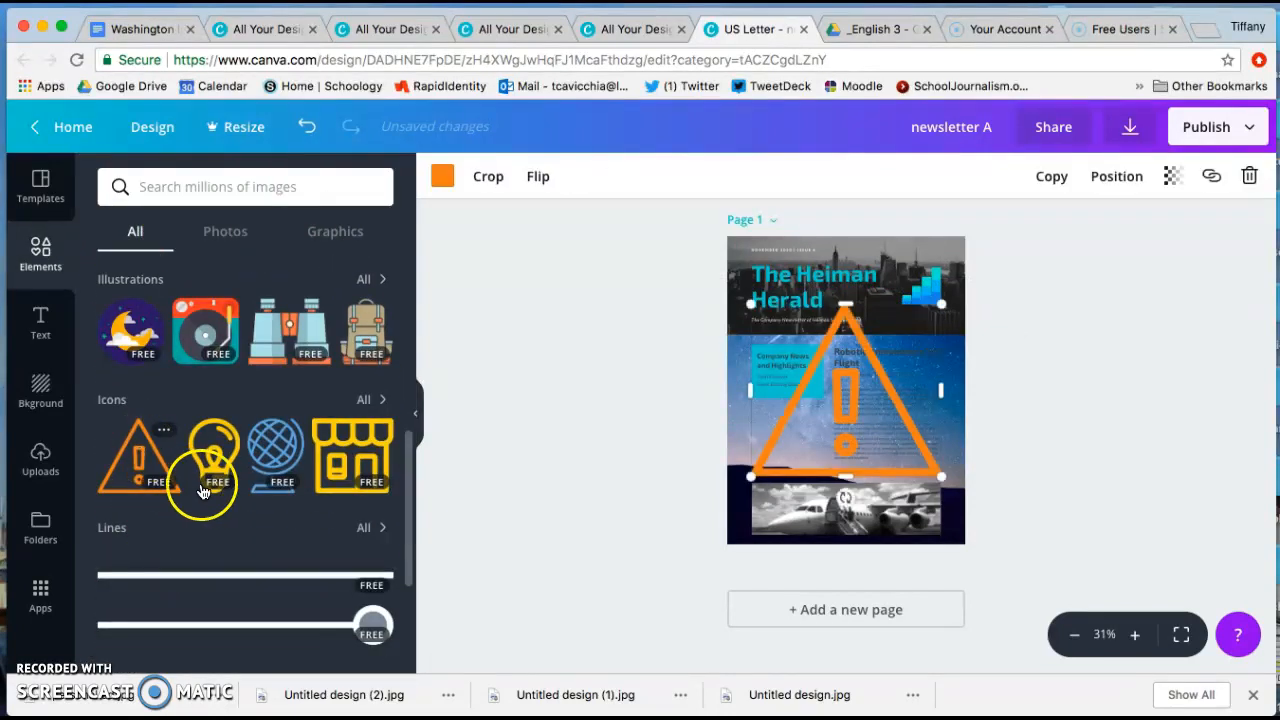
left_click(366, 400)
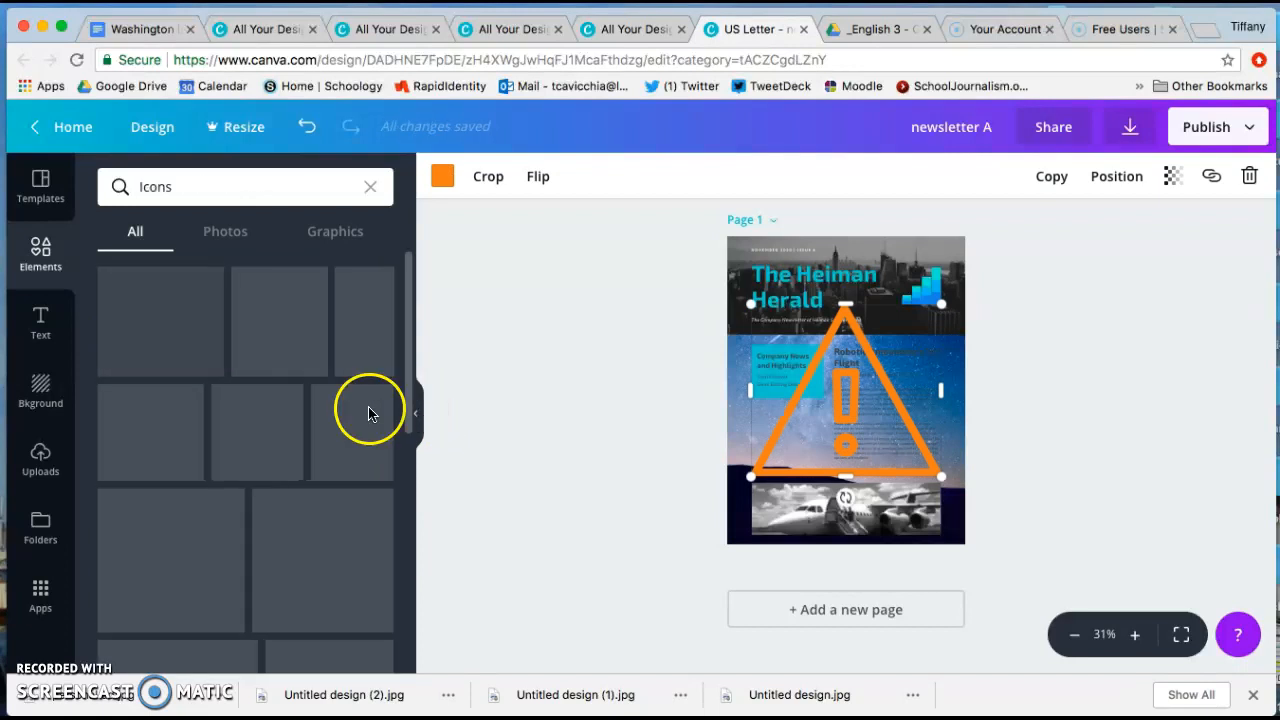
scroll(341, 478, "down", 5)
scroll(341, 478, "down", 2)
scroll(300, 460, "up", 10)
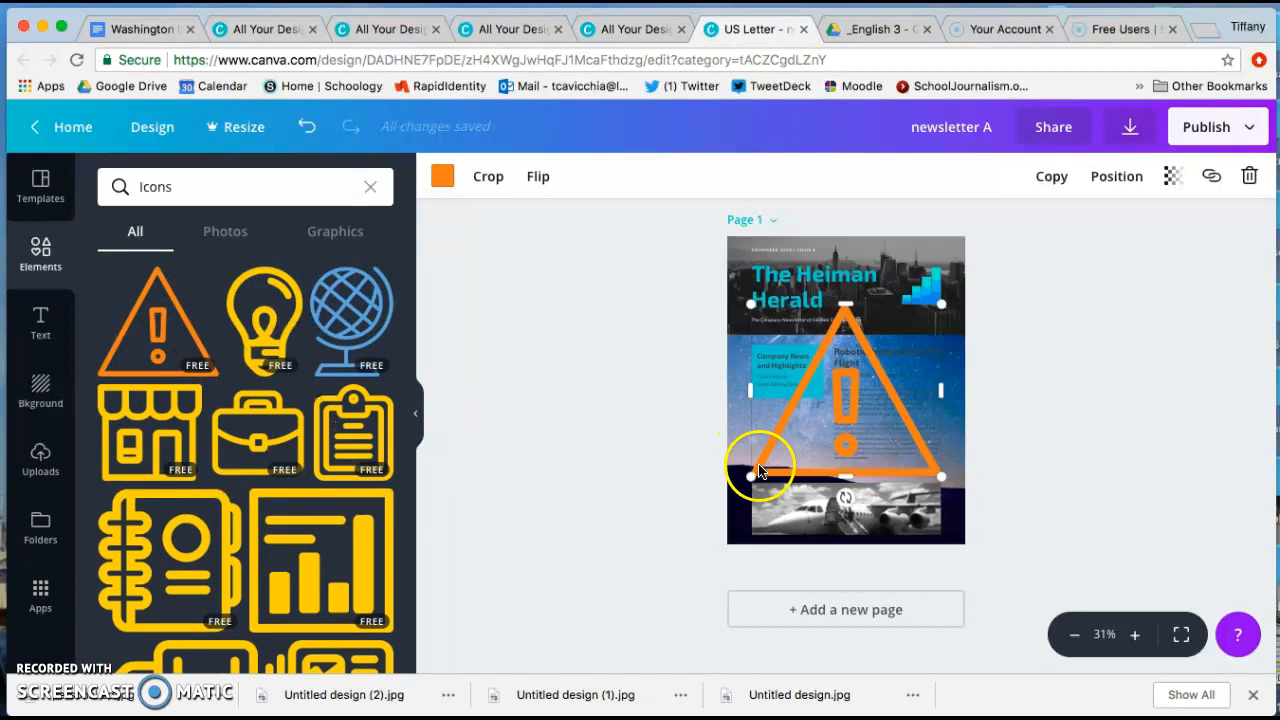
left_click_drag(755, 474, 769, 440)
Recolour the warning triangle icon in the pinkish-purple default colour.
left_click(445, 180)
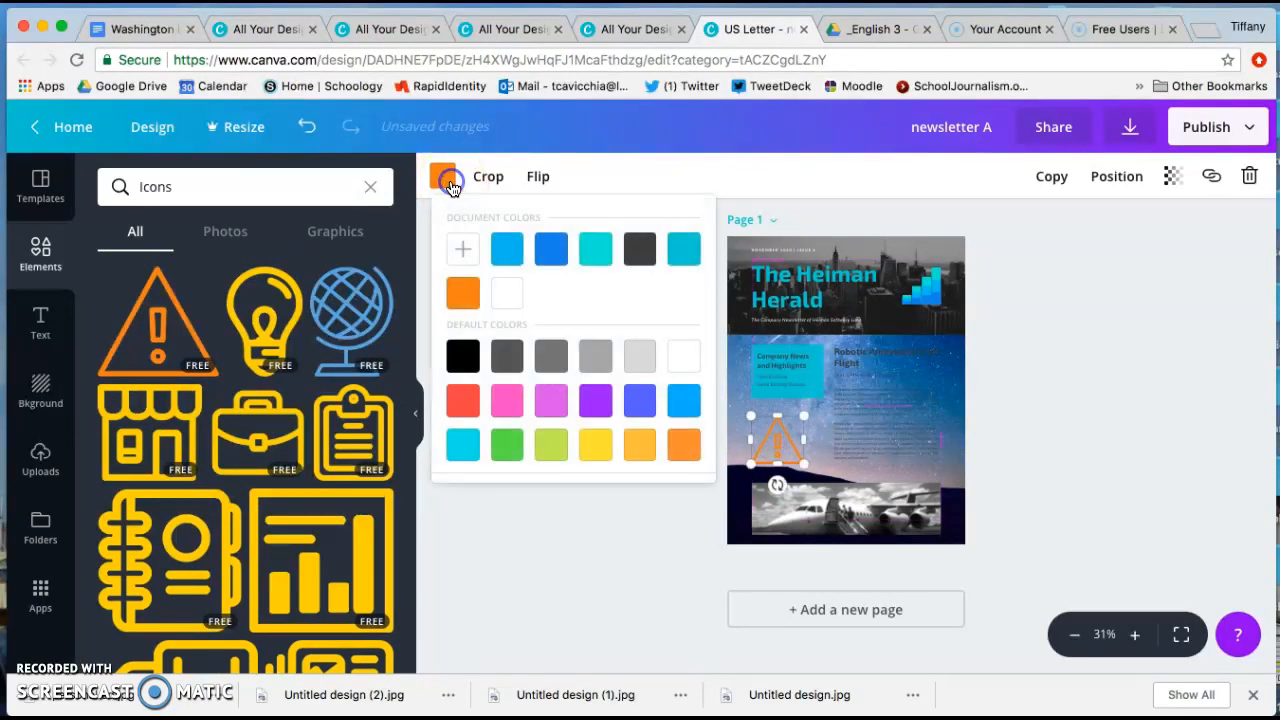
left_click(550, 404)
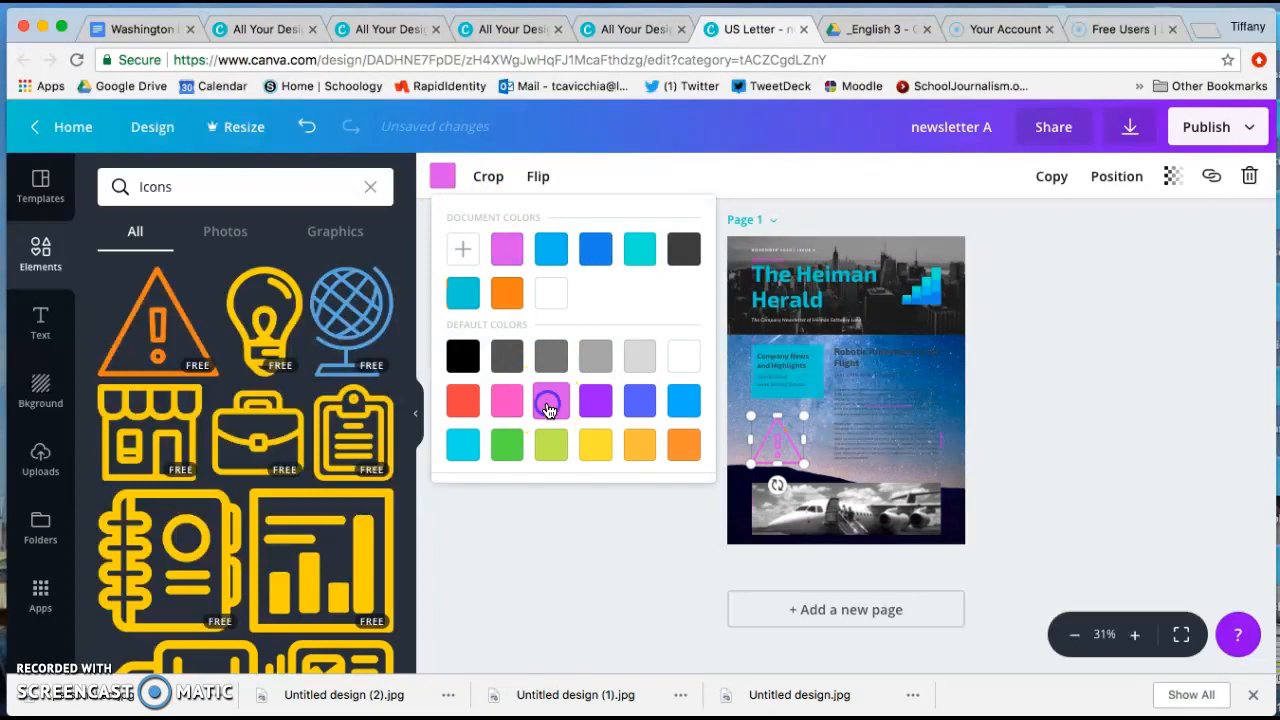
left_click(641, 582)
Delete the airplane photo and fill its empty frame with the uploaded Winter Cabin Co. image.
left_click(907, 493)
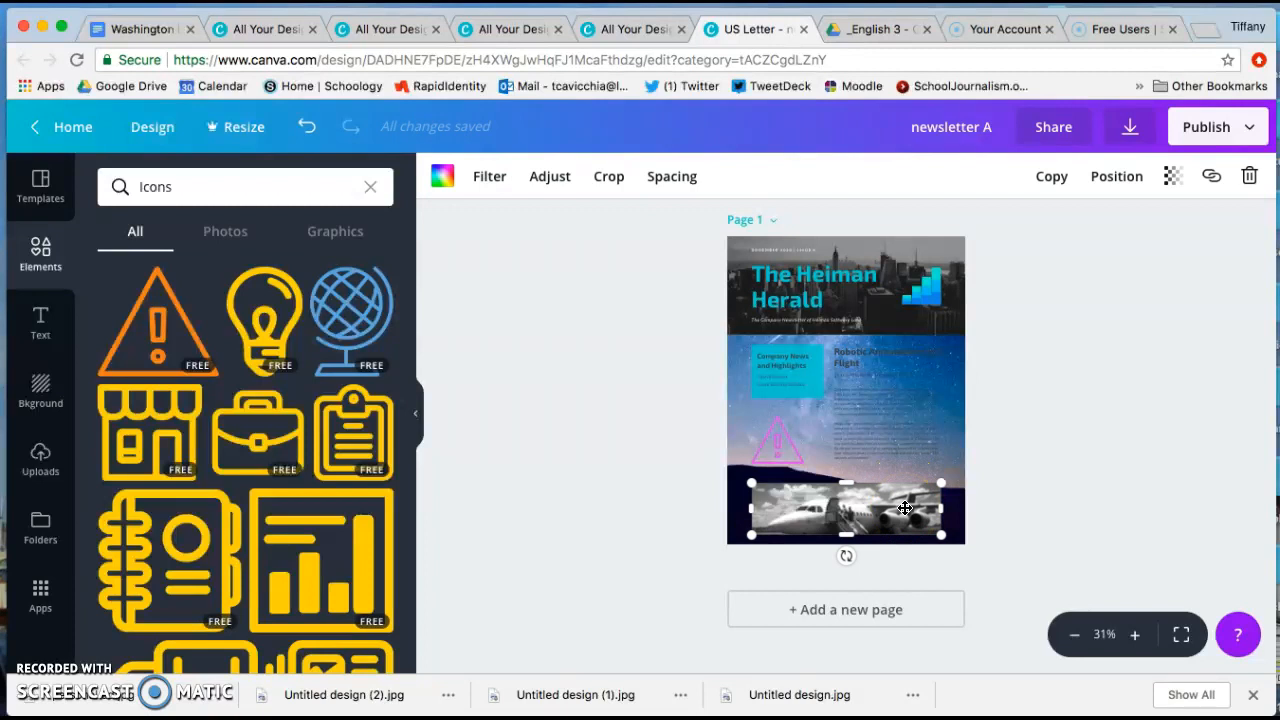
key("Delete")
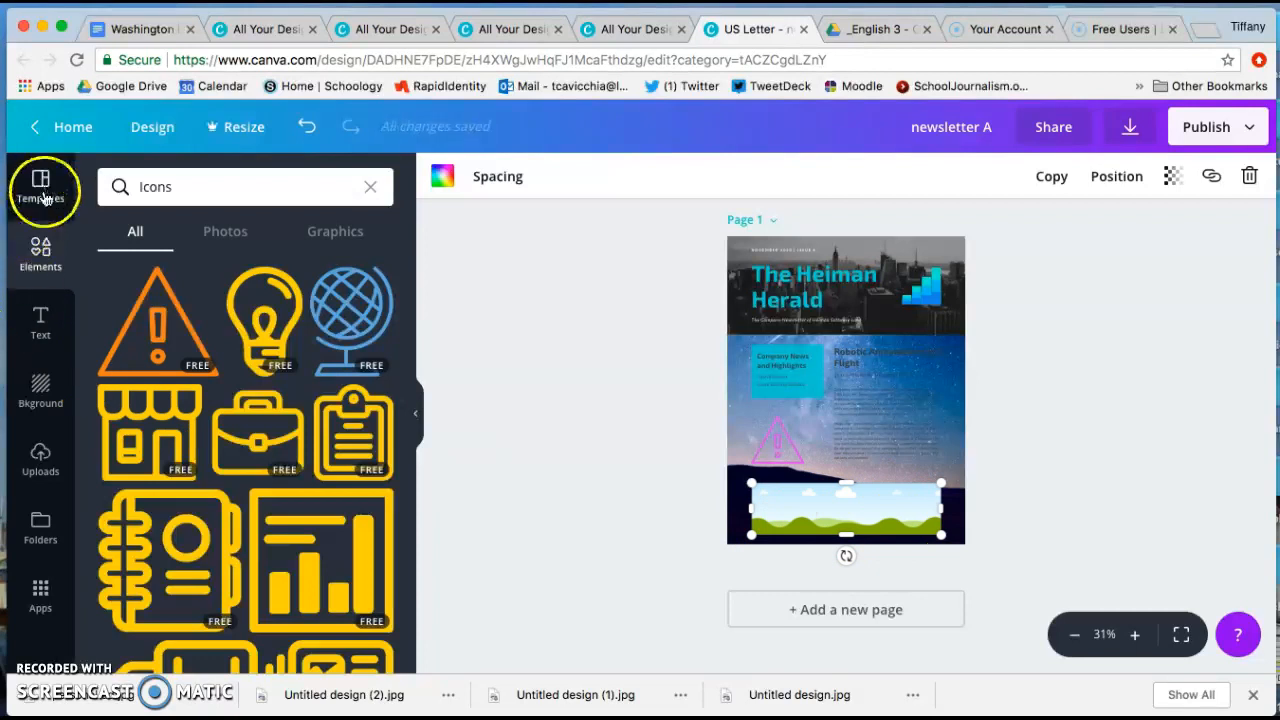
left_click(41, 470)
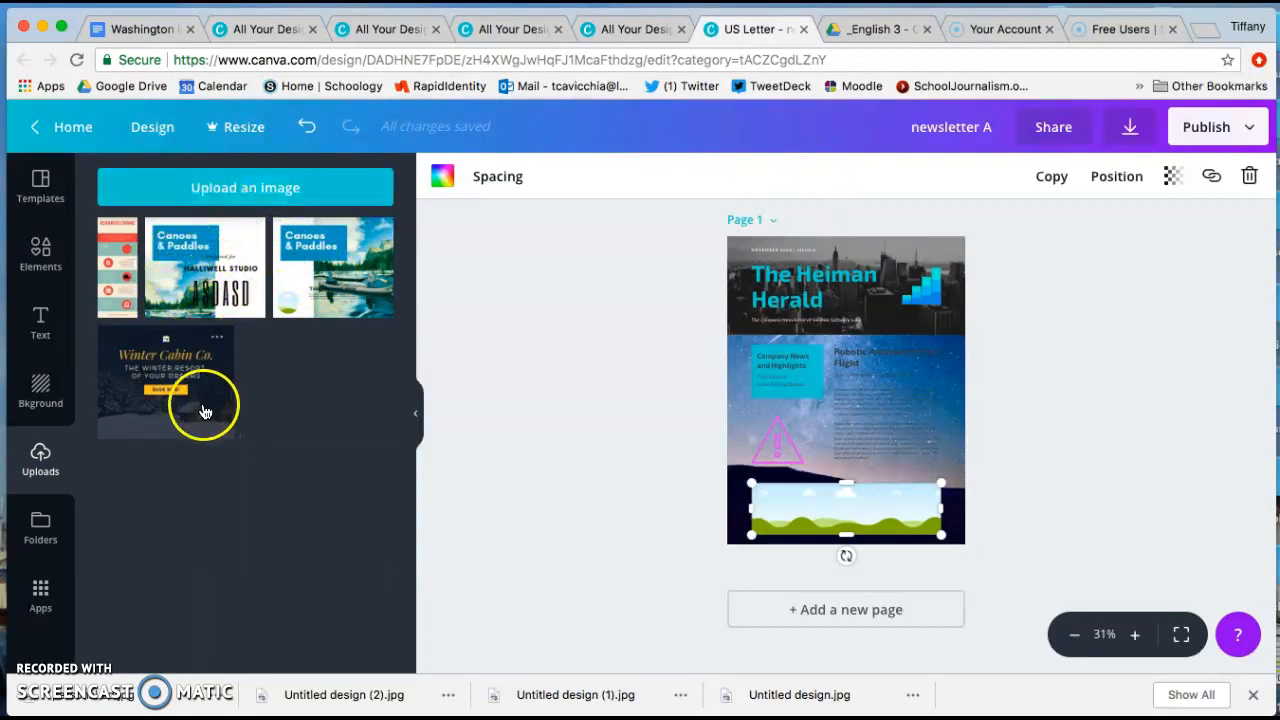
left_click_drag(203, 413, 817, 510)
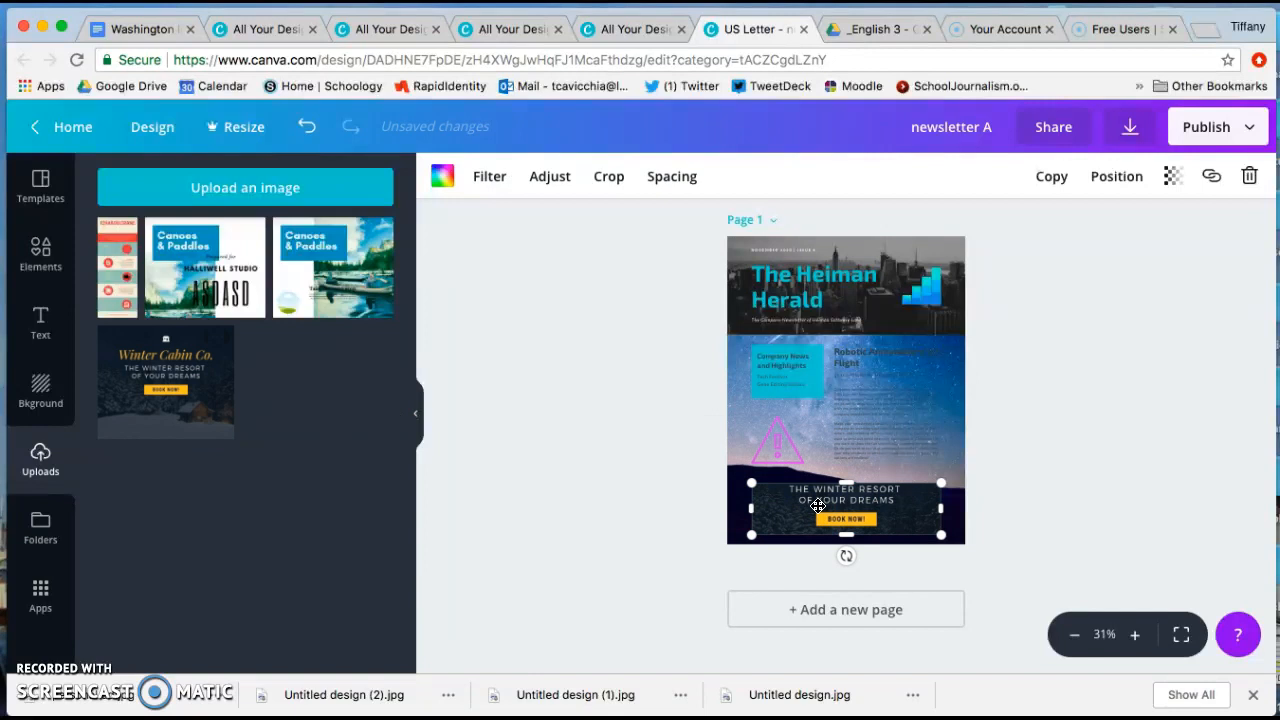
Shift the Winter Cabin Co. image down within its frame to bring its company title into the crop.
left_click(1135, 635)
left_click(1135, 635)
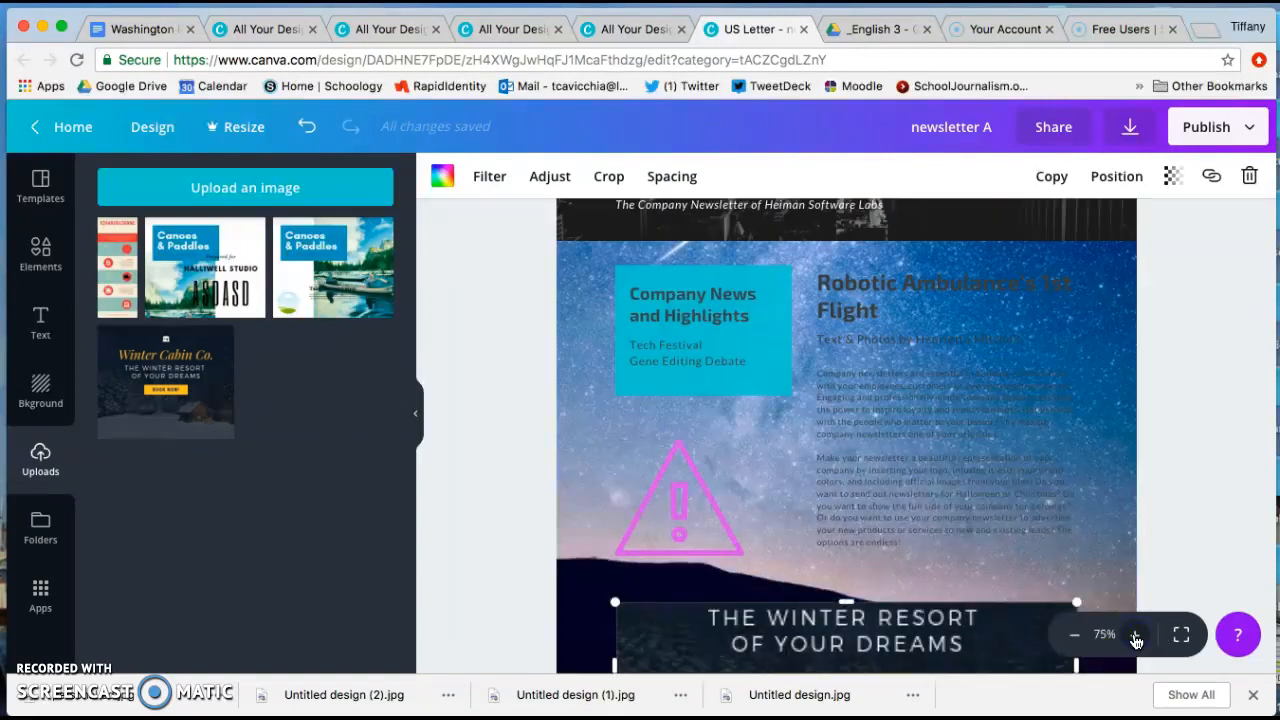
scroll(1202, 503, "up", 2)
scroll(1202, 503, "down", 4)
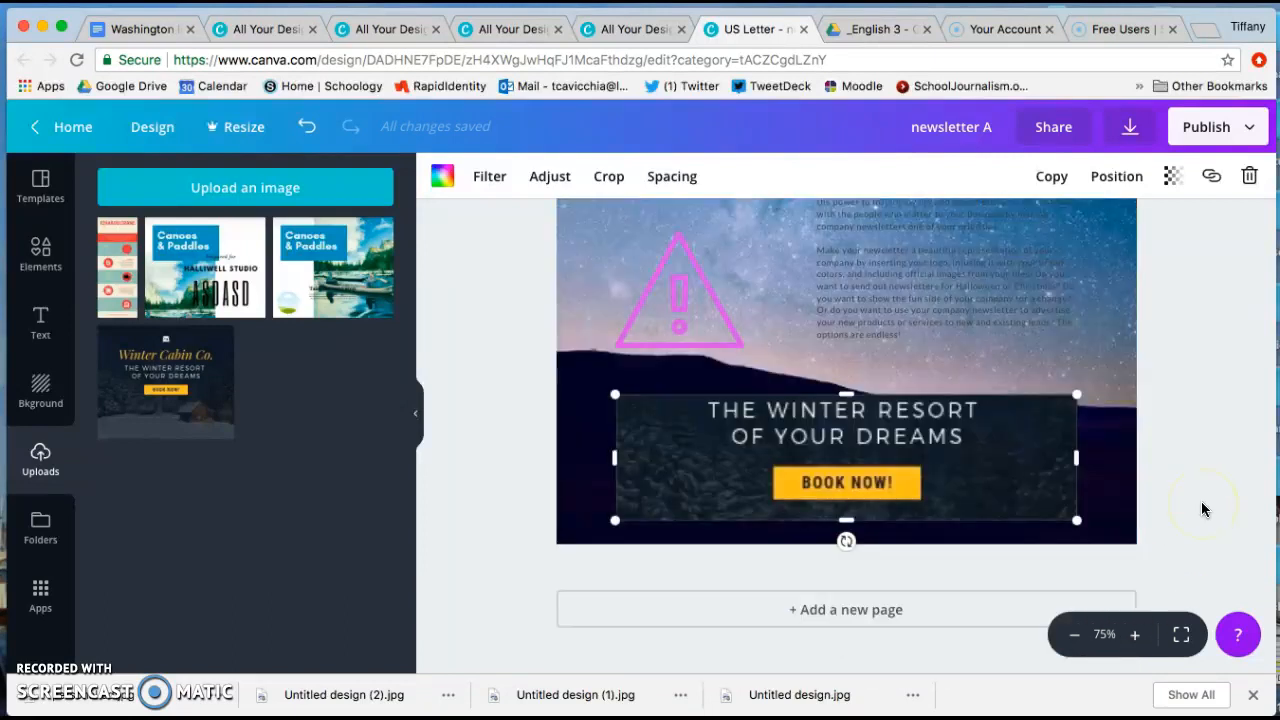
double_click(927, 474)
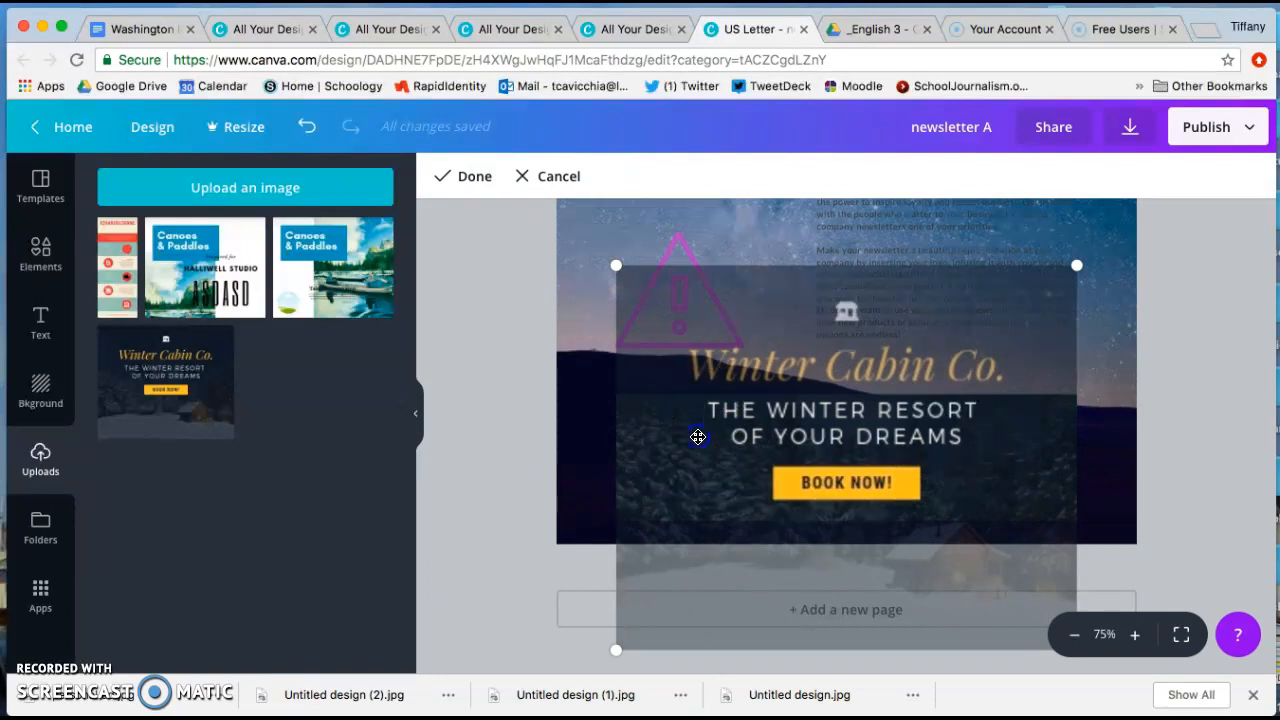
left_click_drag(701, 359, 702, 413)
left_click(594, 423)
left_click(638, 432)
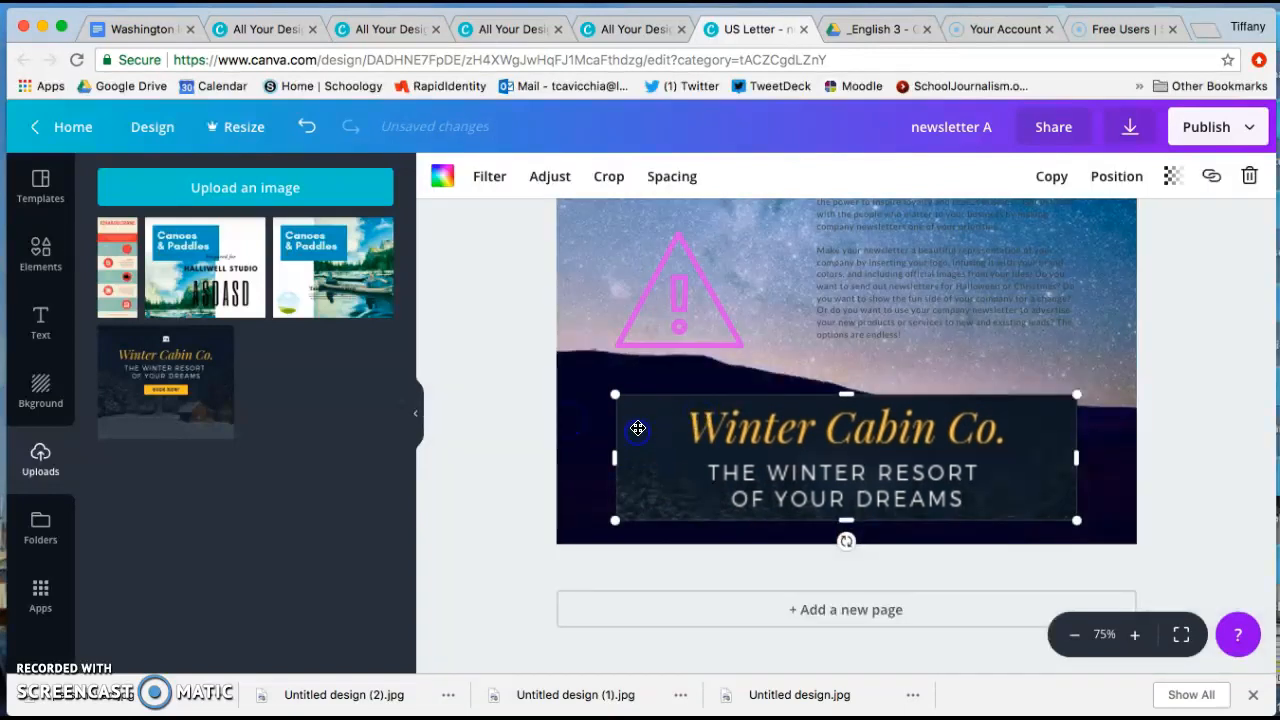
Extend the Winter Cabin Co. image's frame slightly upward.
mouse_move(614, 382)
left_mouse_down()
mouse_move(600, 280)
mouse_move(614, 368)
left_mouse_up()
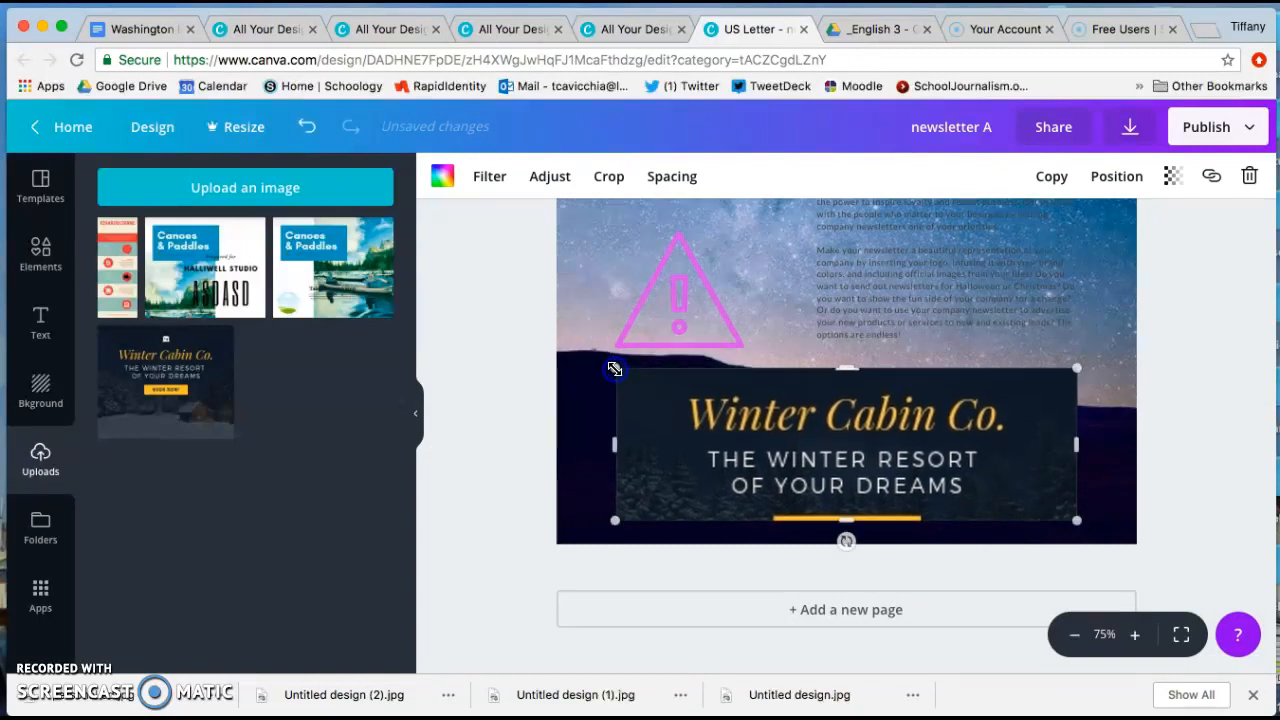
scroll(710, 348, "up", 5)
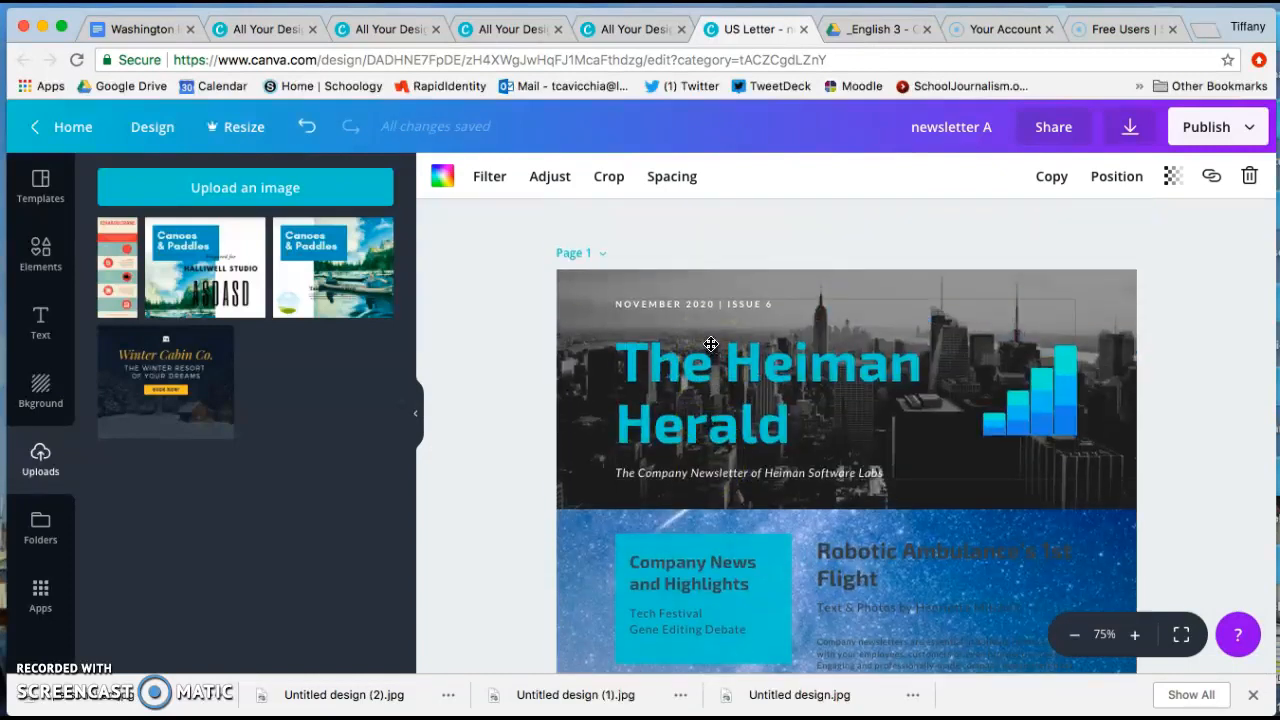
Set the newsletter title's font to Cooper Hewitt and try it in uppercase before restoring its mixed case.
left_click(708, 368)
left_click(707, 369)
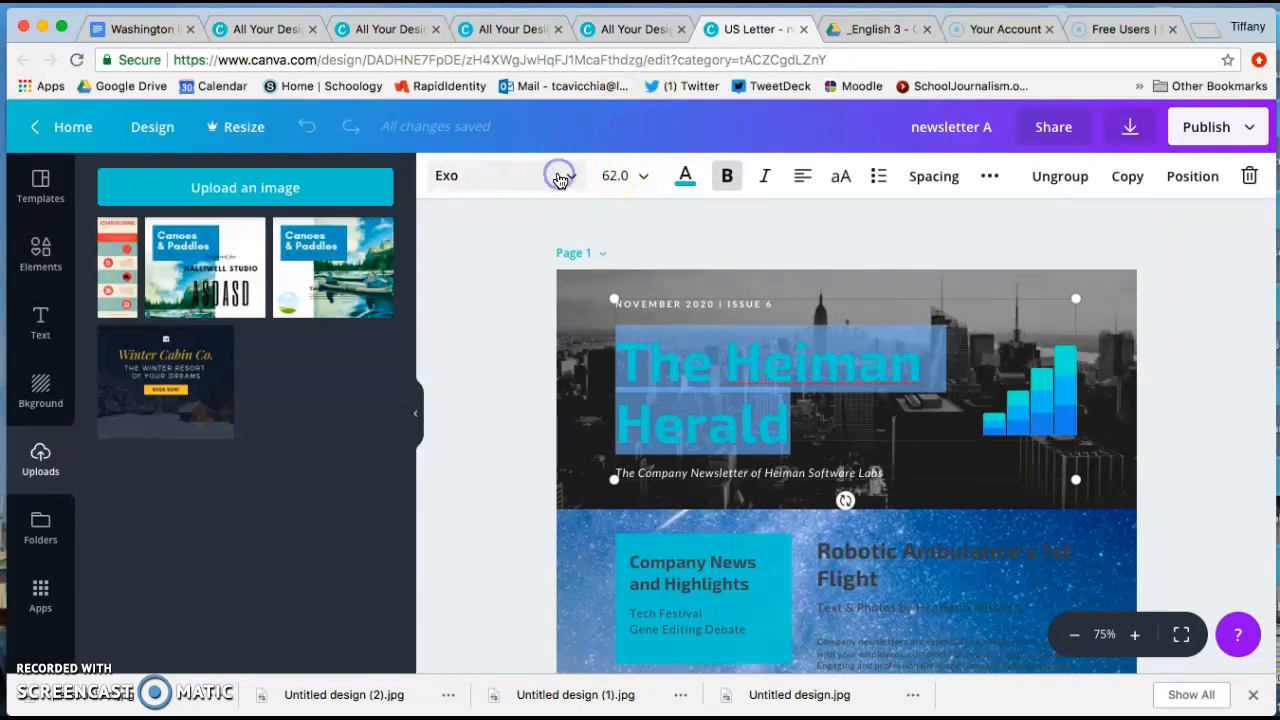
left_click(562, 176)
scroll(576, 421, "down", 15)
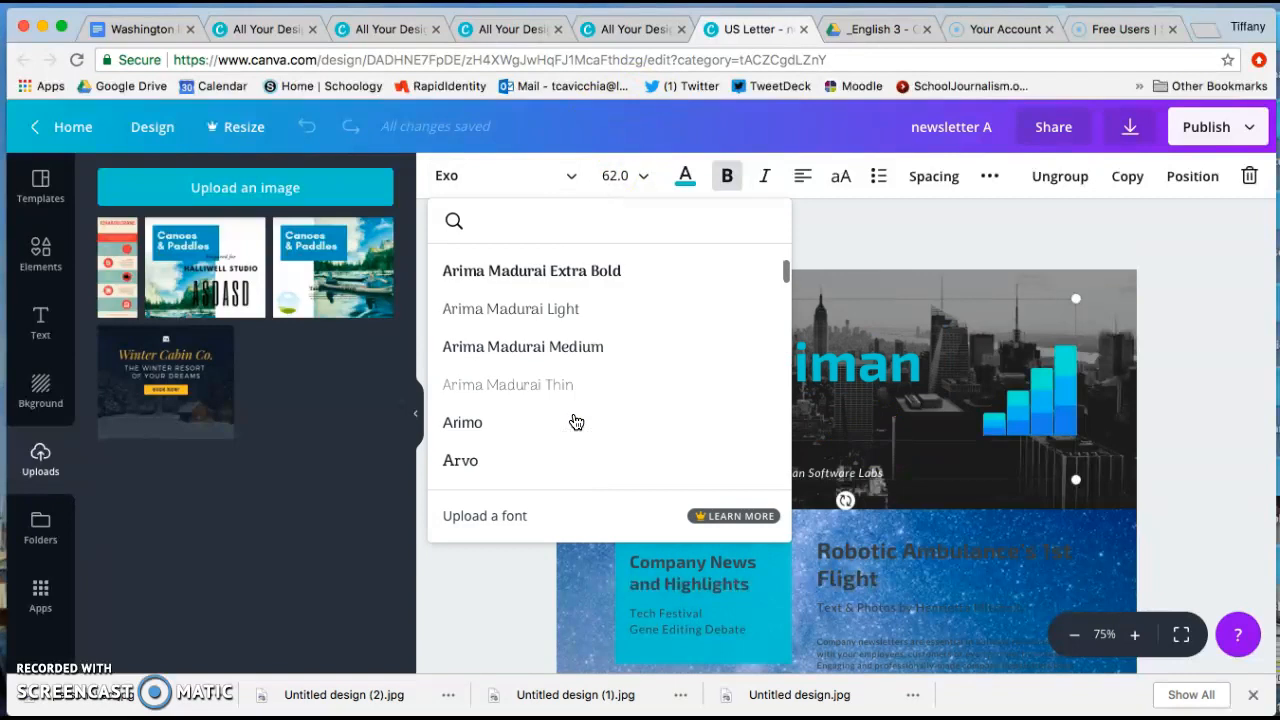
left_click(576, 421)
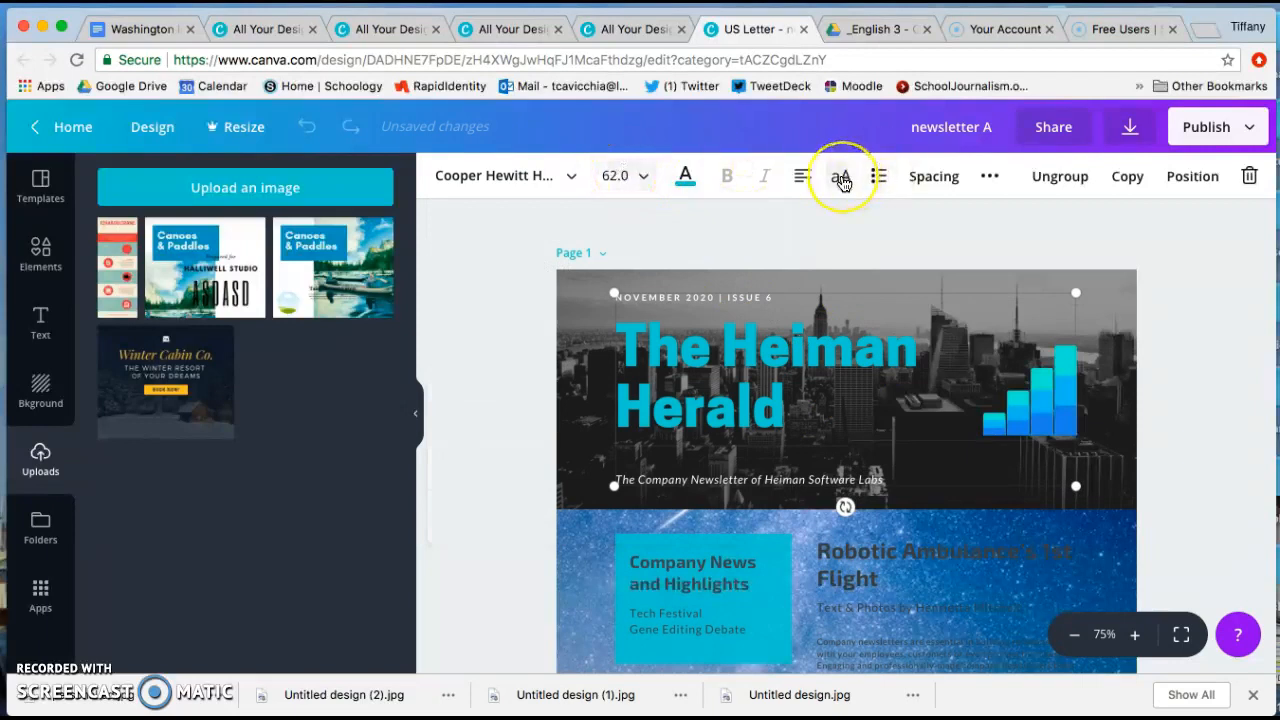
left_click(841, 180)
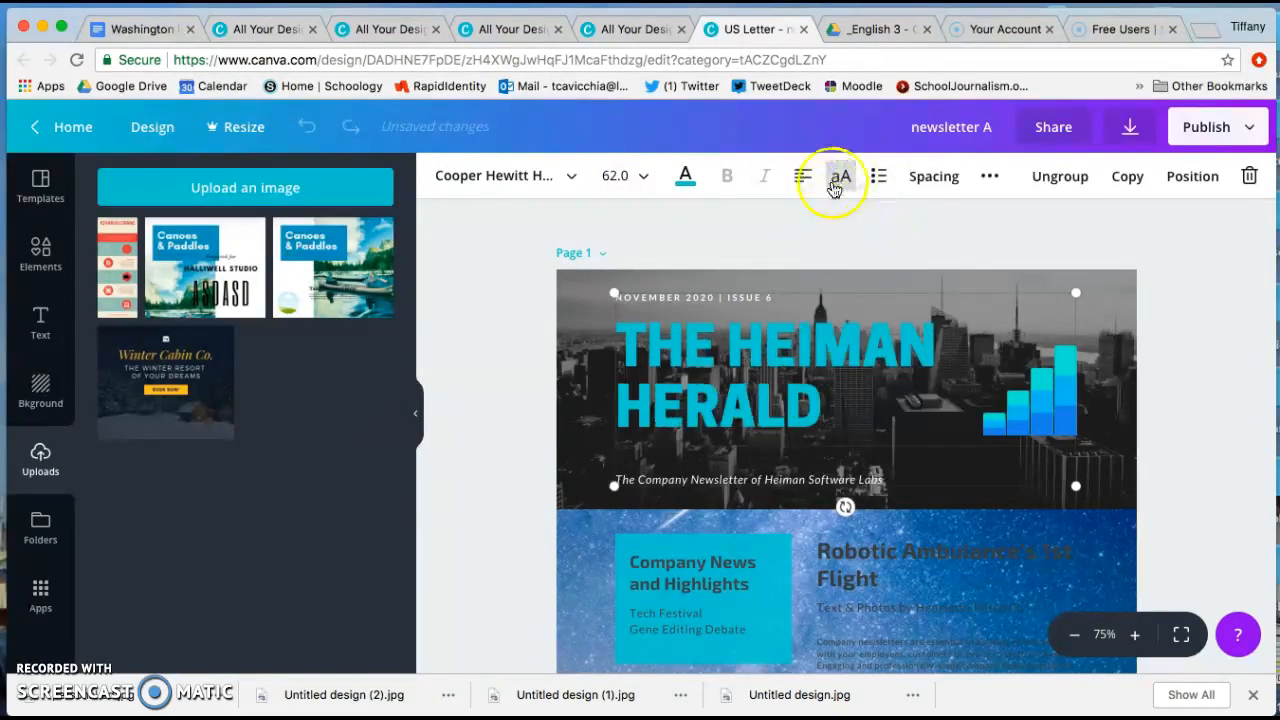
left_click(840, 180)
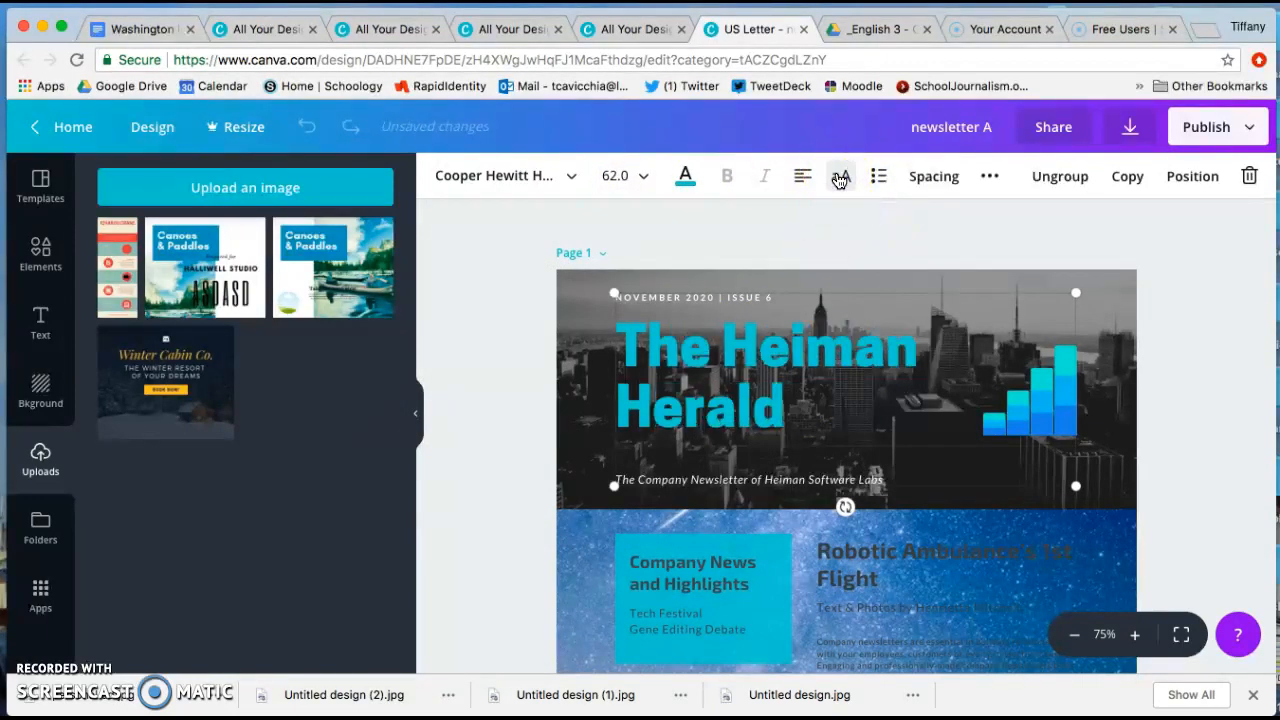
Clear the Icons search from the element library and find the Frames category.
left_click(40, 251)
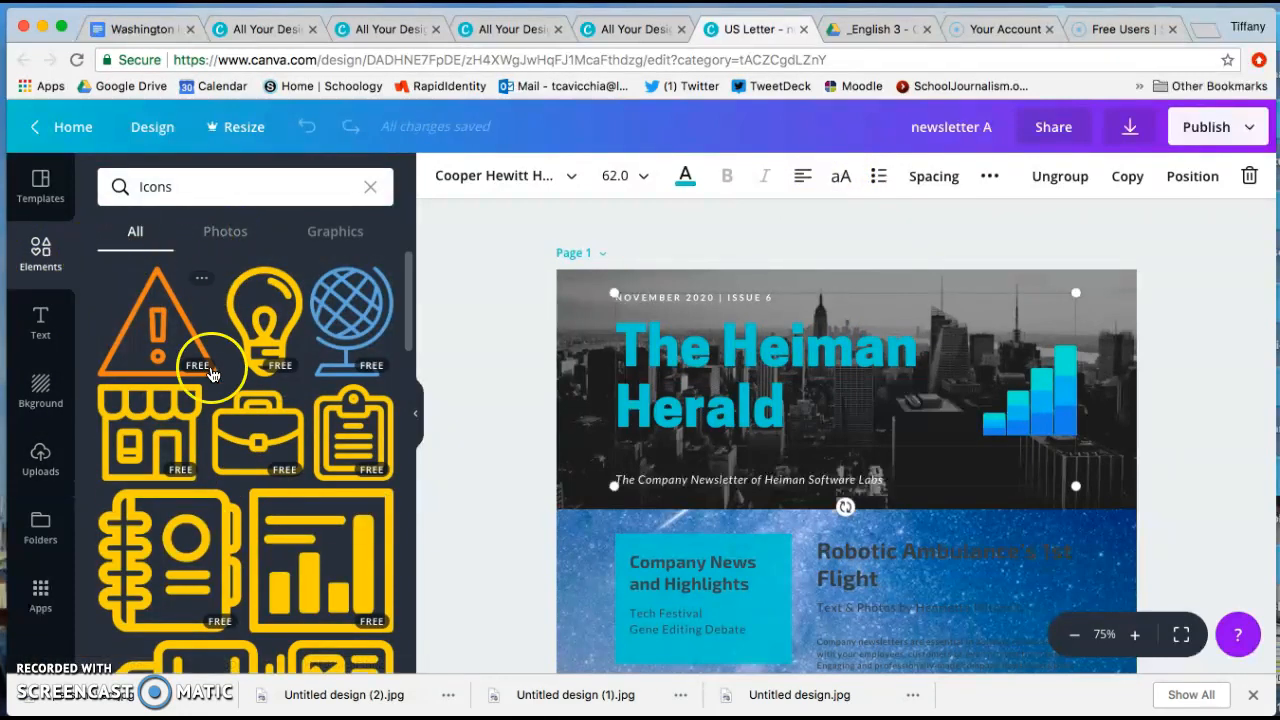
left_click(370, 186)
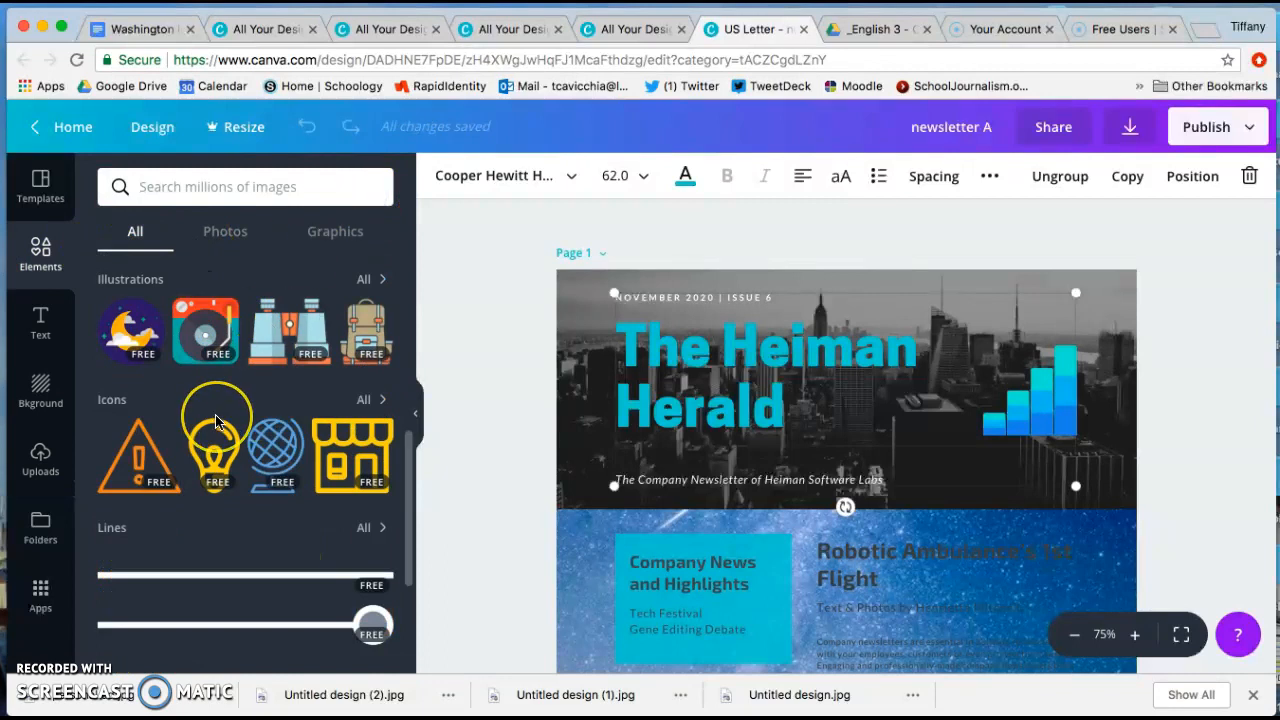
scroll(215, 420, "down", 1)
scroll(215, 422, "down", 3)
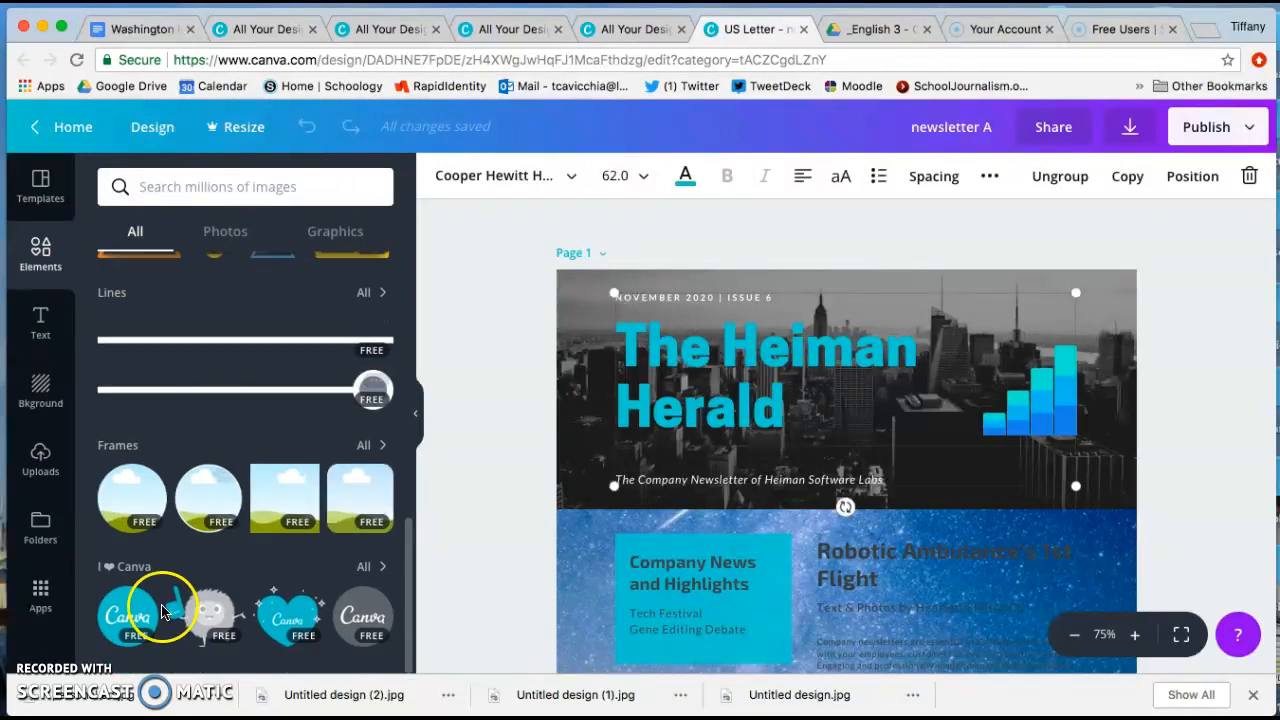
Add a circular frame to the newsletter page near the Winter Cabin Co. image.
left_click_drag(134, 494, 922, 374)
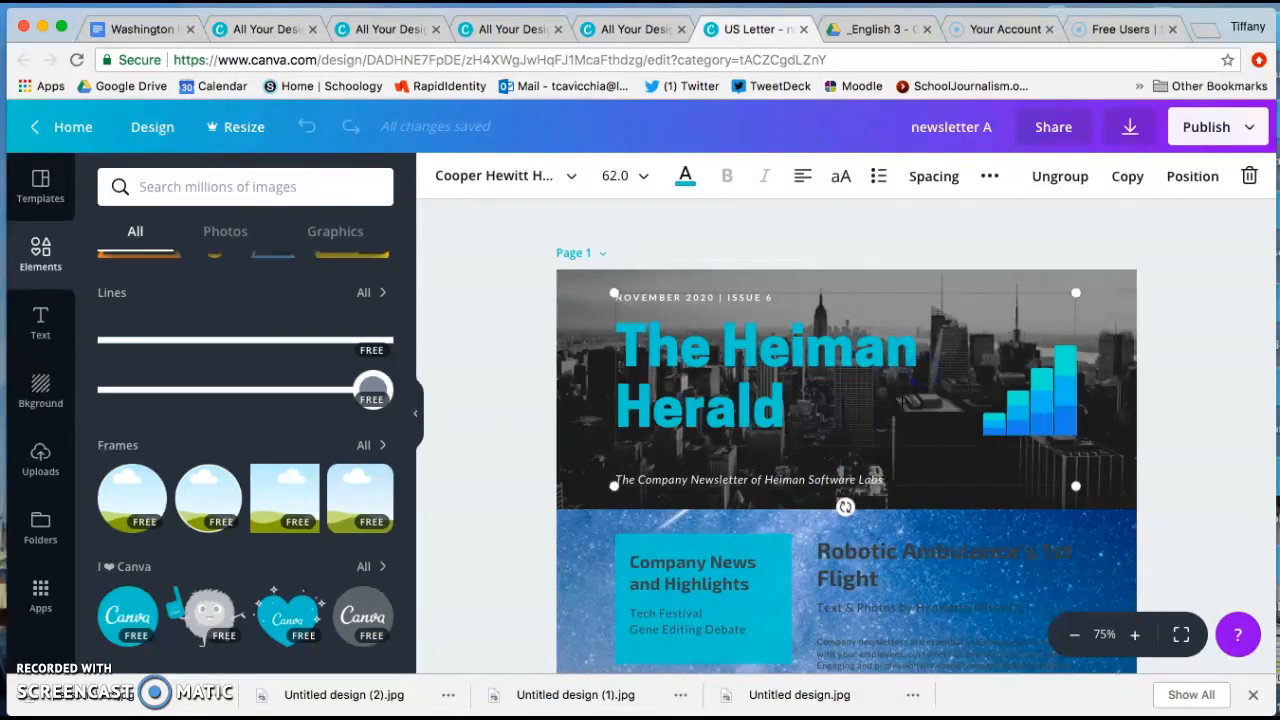
scroll(884, 459, "down", 5)
scroll(885, 460, "up", 1)
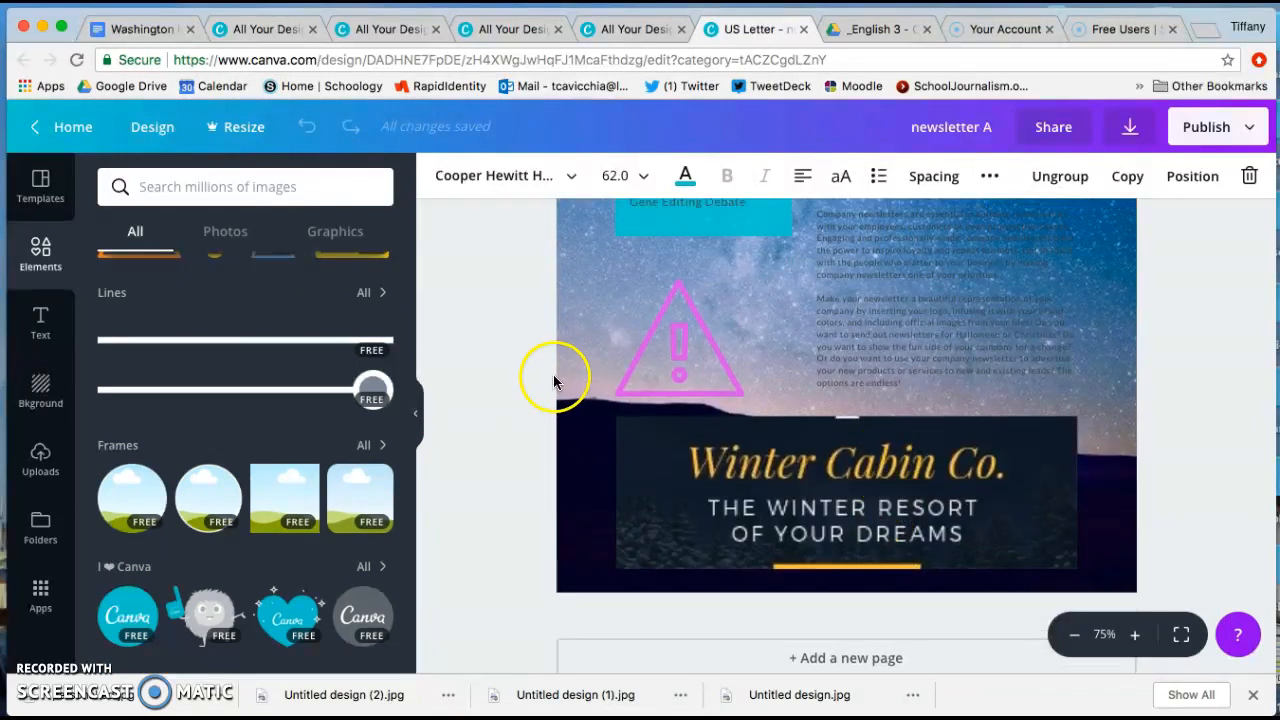
left_click(578, 354)
left_click_drag(141, 491, 760, 510)
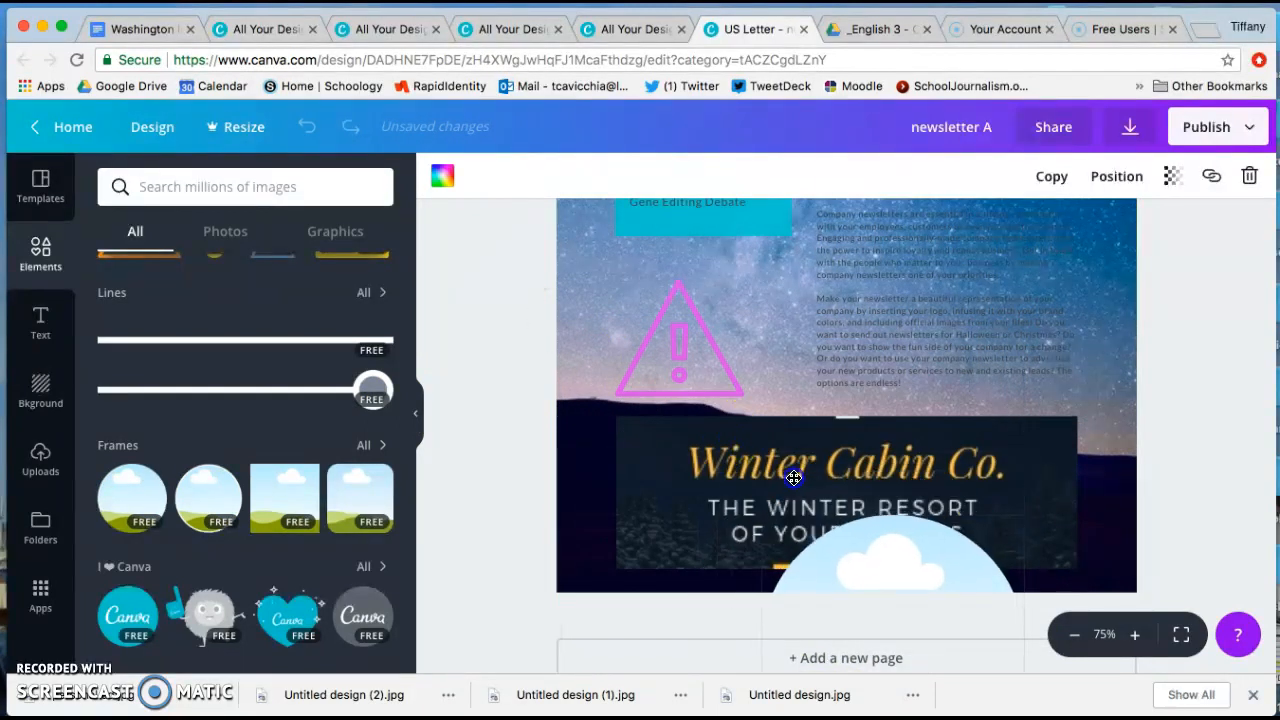
Shrink the circular frame and place it over the Robotic Ambulance article text.
left_click_drag(897, 546, 929, 250)
left_click_drag(791, 217, 874, 300)
scroll(982, 364, "down", 1)
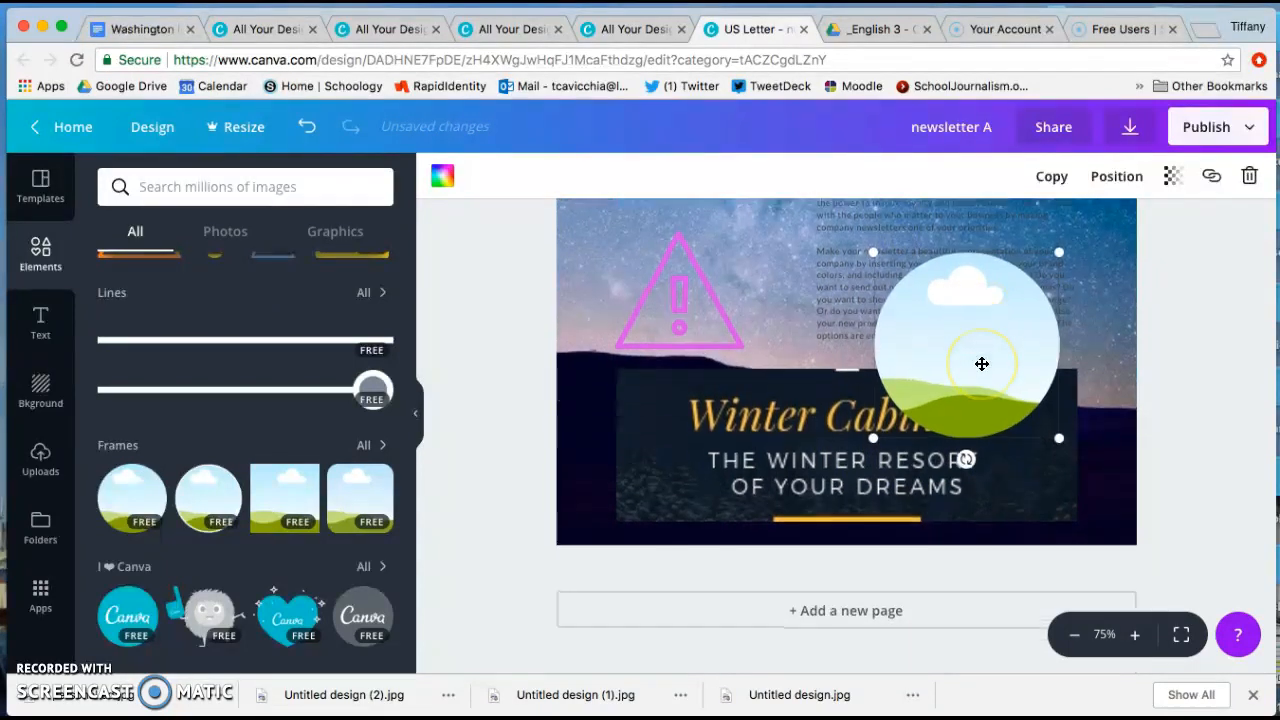
scroll(981, 366, "up", 3)
left_click_drag(974, 479, 967, 366)
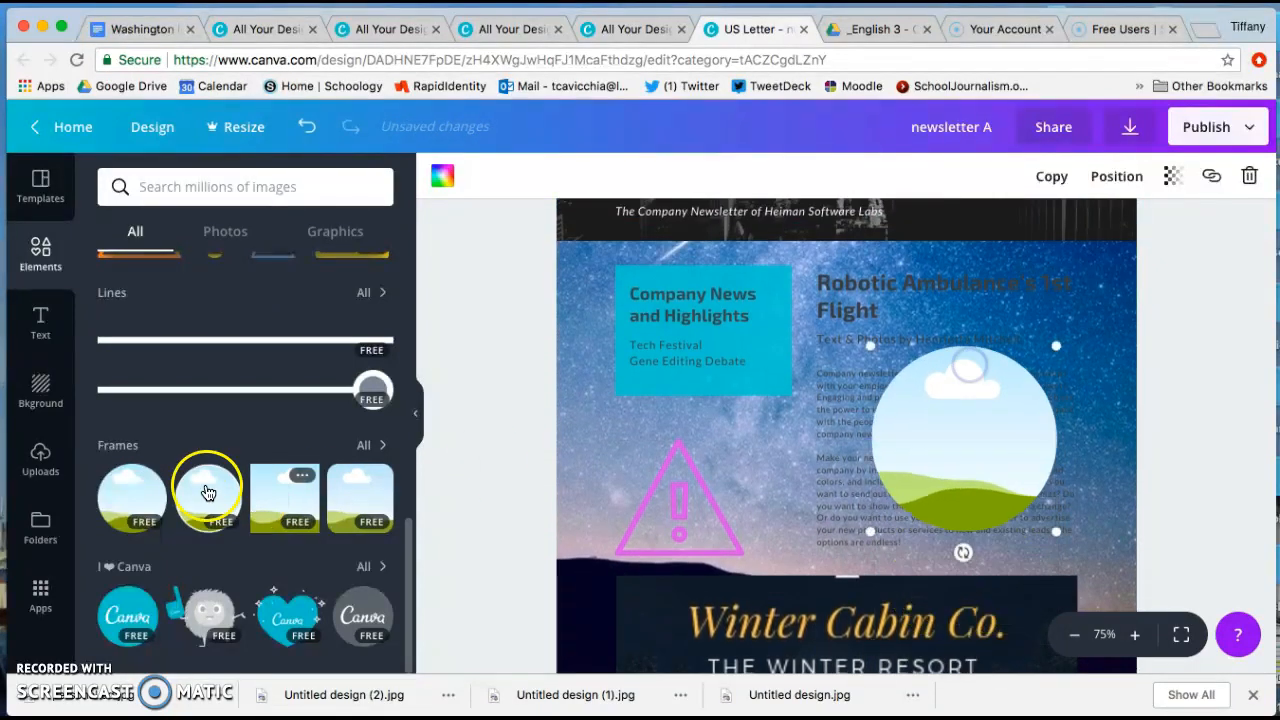
Add the blue globe icon to the newsletter and shrink it to about half its size.
scroll(232, 310, "up", 2)
scroll(232, 310, "up", 1)
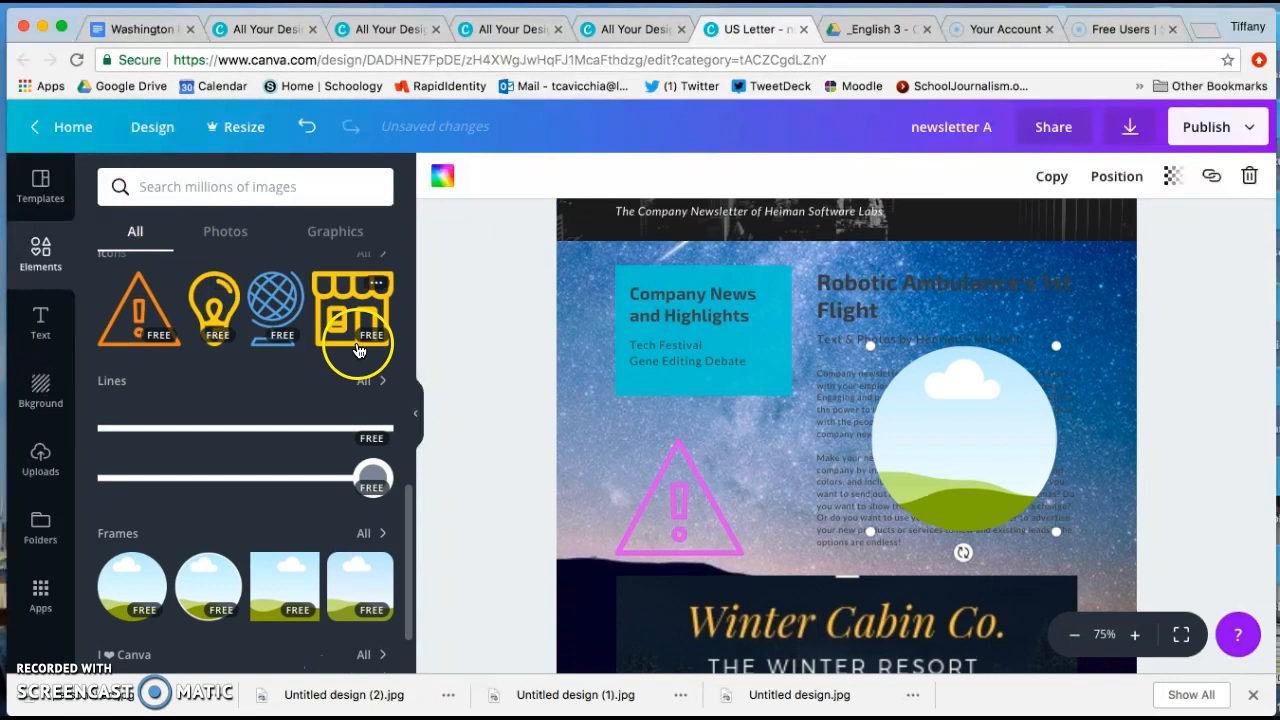
left_click(268, 303)
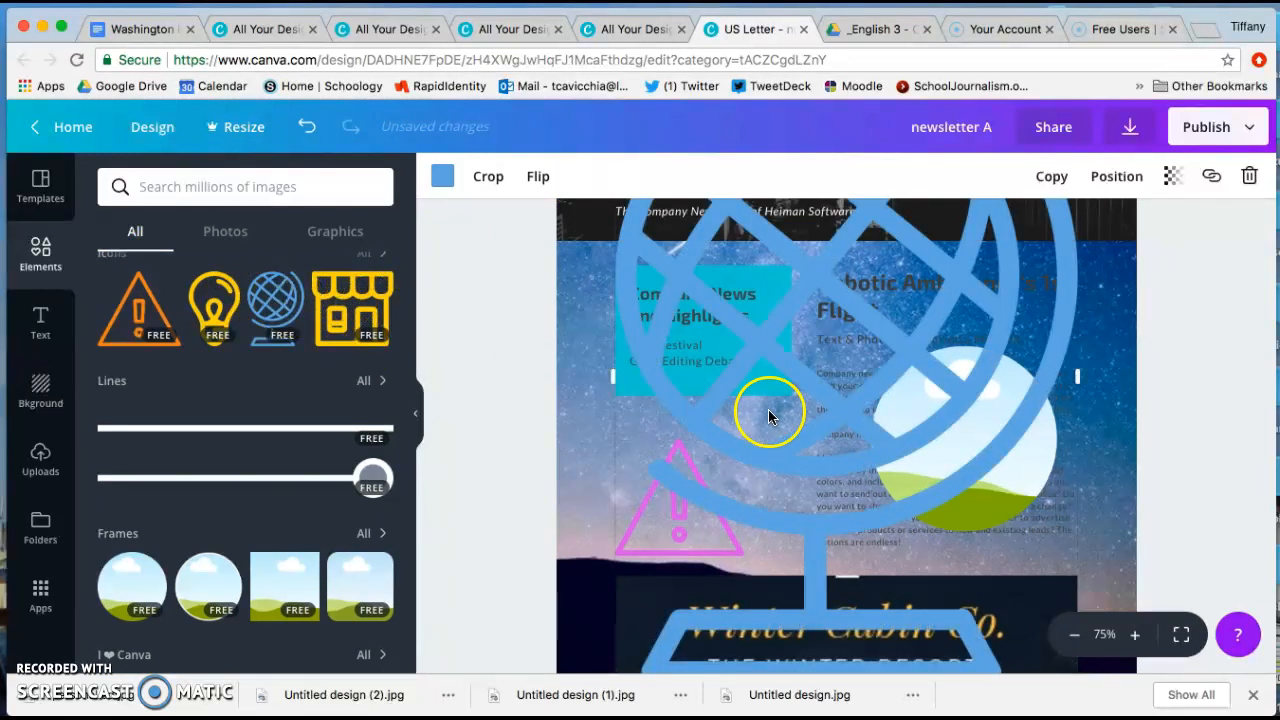
scroll(668, 425, "up", 5)
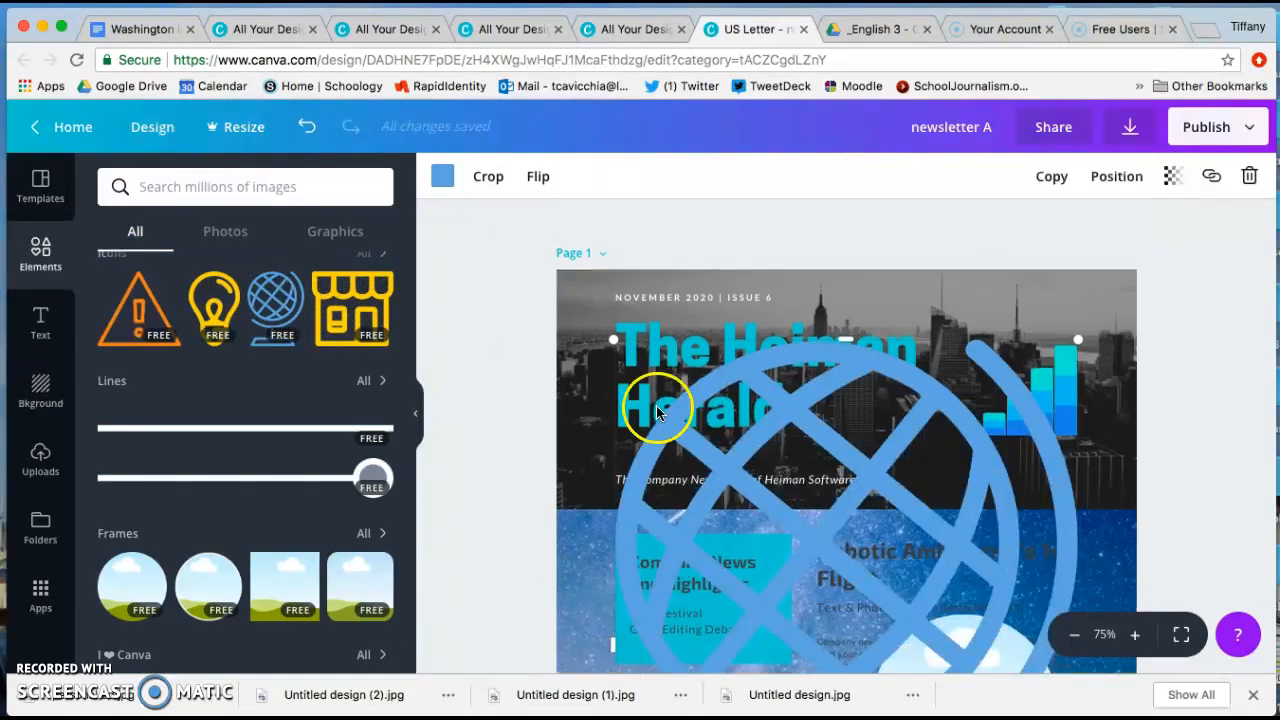
left_click_drag(610, 333, 848, 645)
Move the globe icon over the Company News box, clear of the circular frame, and delete that empty frame.
scroll(920, 591, "down", 5)
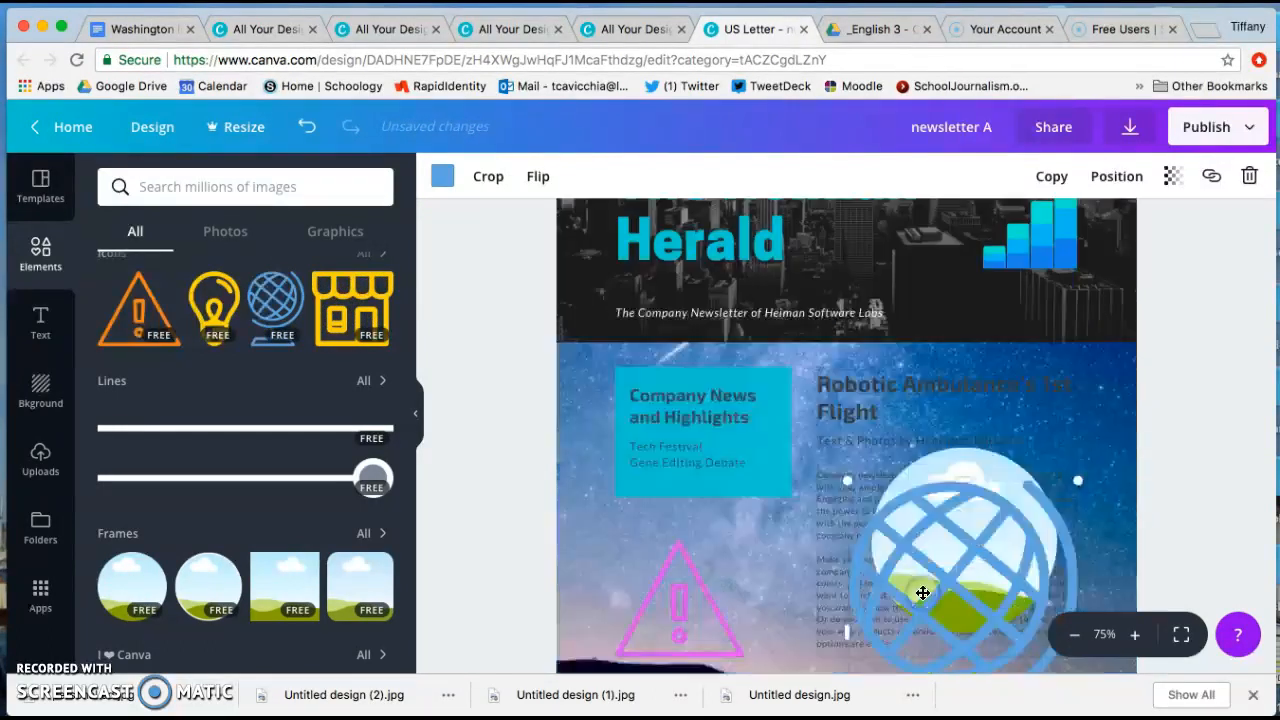
left_click_drag(960, 373, 763, 333)
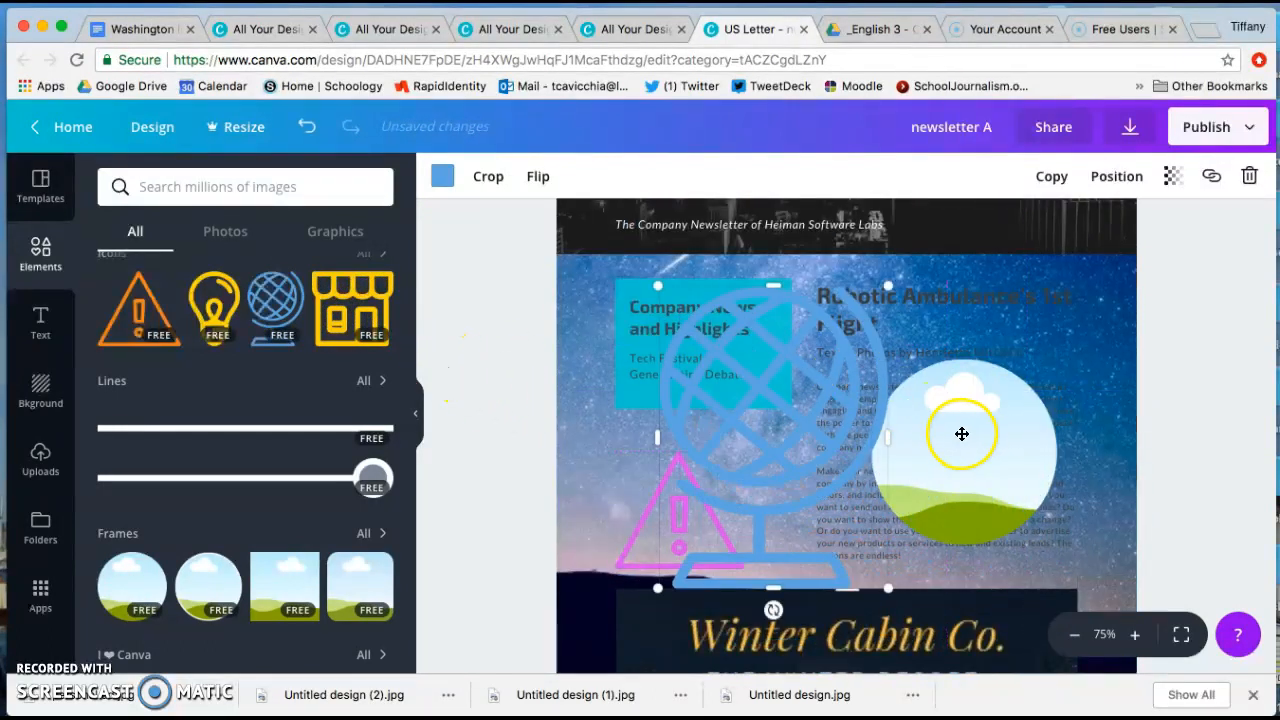
left_click_drag(814, 391, 746, 403)
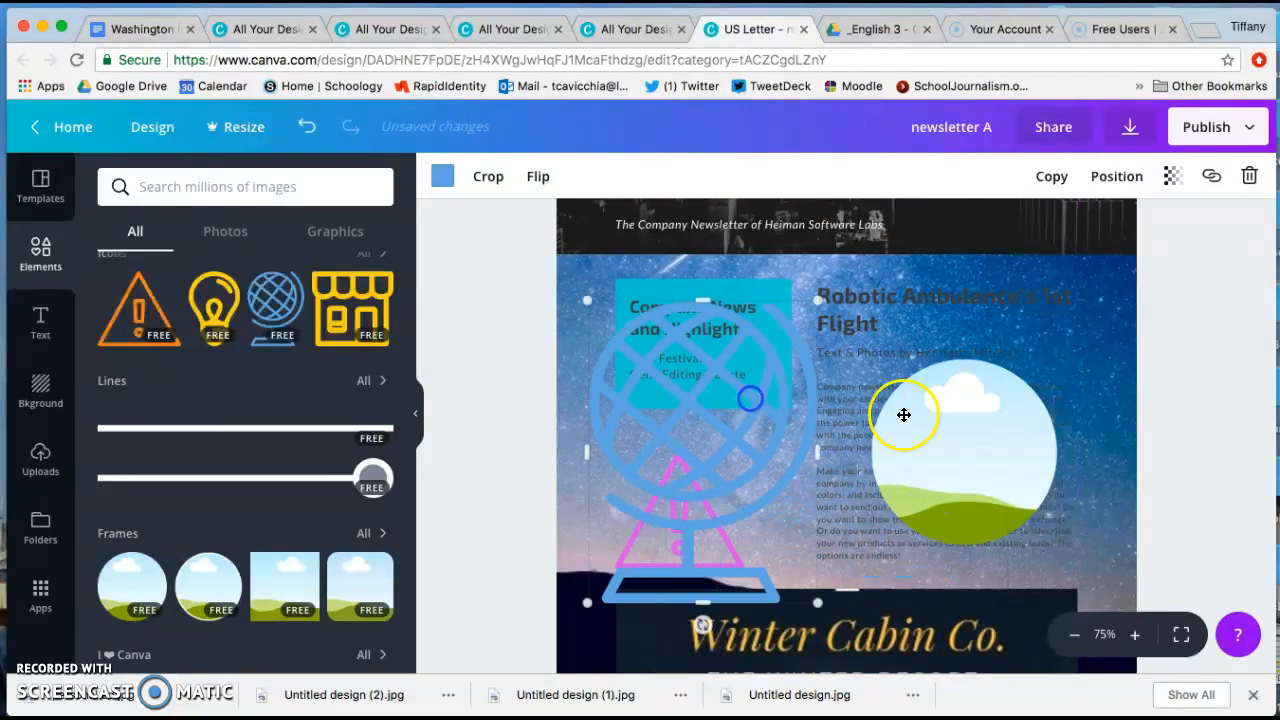
left_click(963, 449)
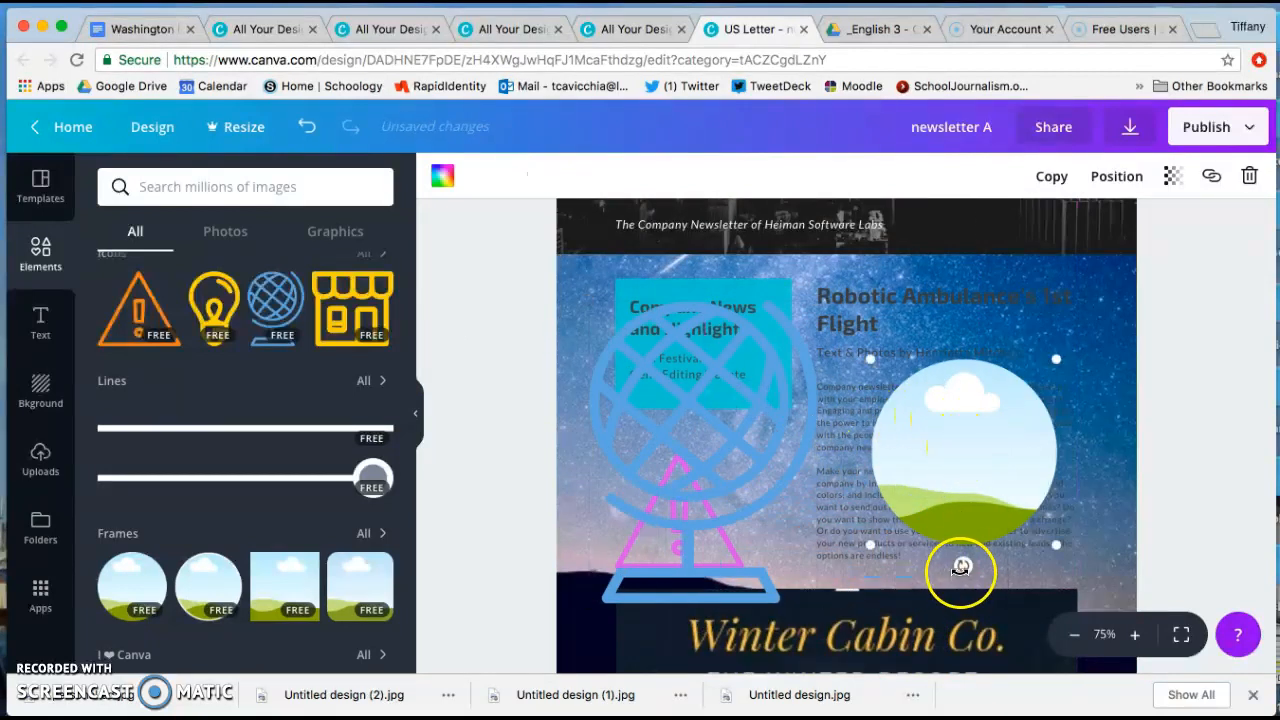
key("BackSpace")
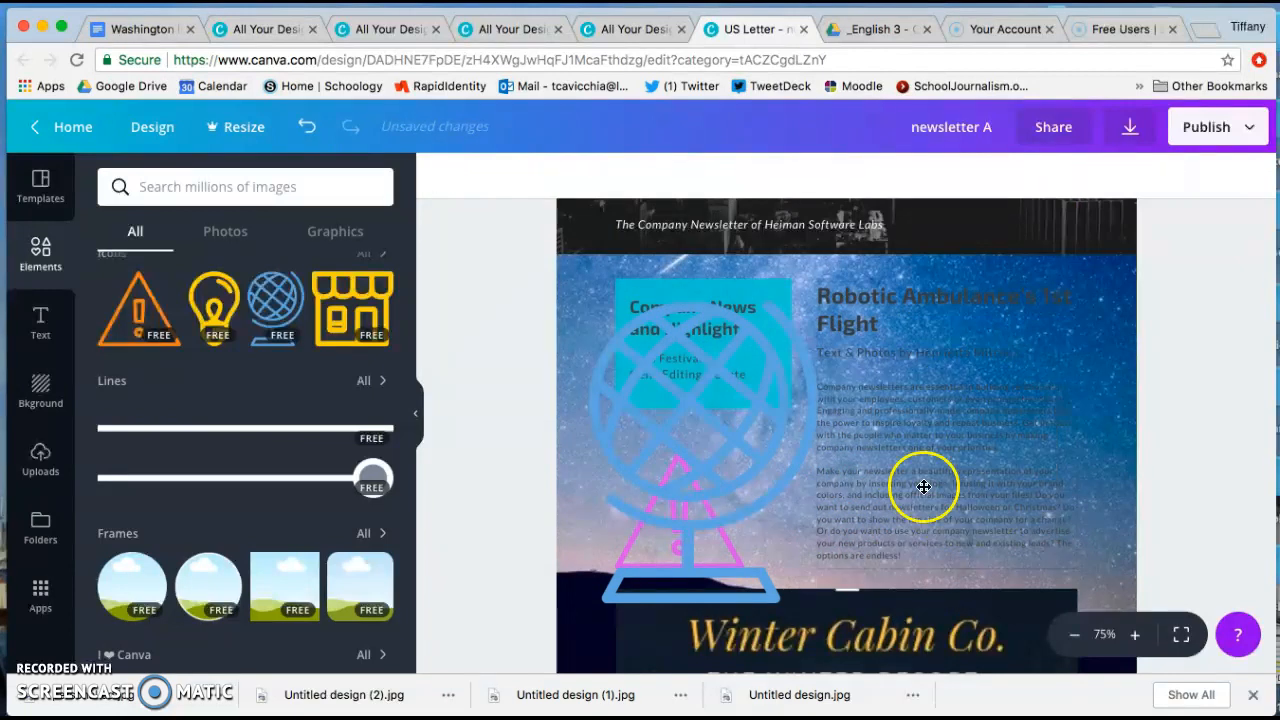
Shrink the globe icon further and place it at the lower right edge of the Robotic Ambulance article.
left_click(750, 356)
left_click_drag(584, 605, 738, 401)
left_click_drag(790, 318, 1069, 465)
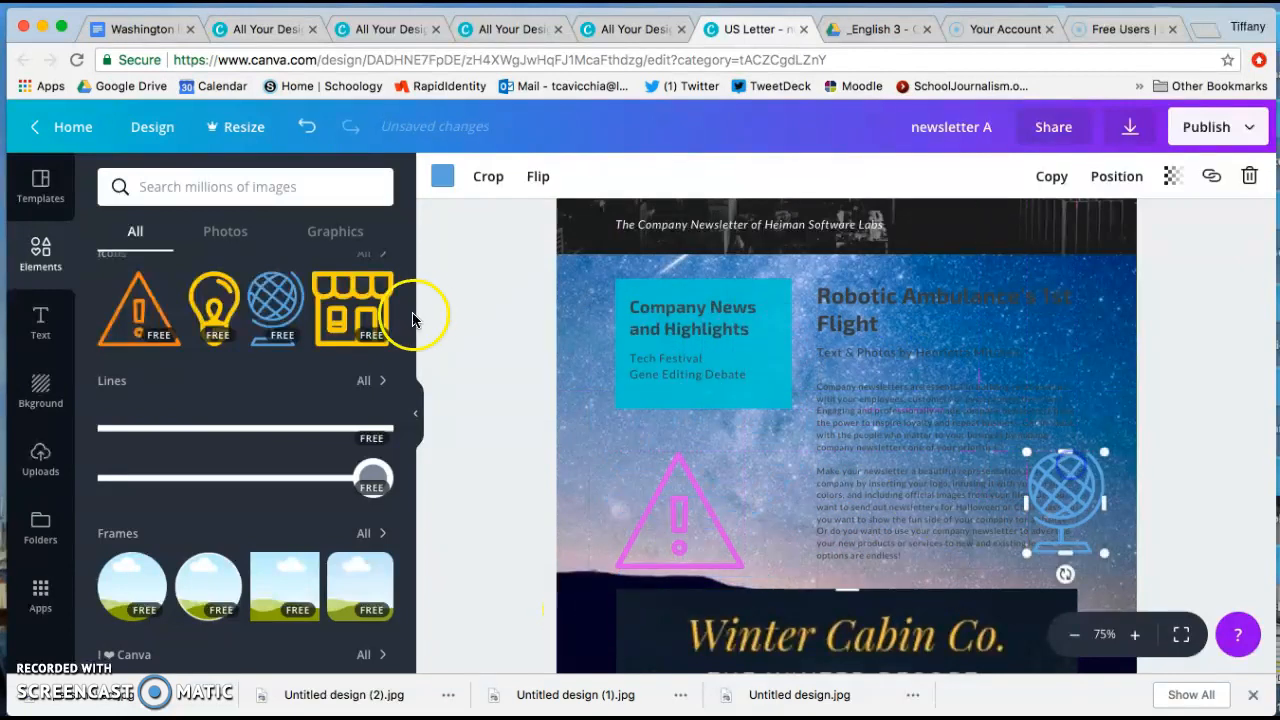
Add a circular frame to the page and fill it with the free sparkler photo from the Diwali photos.
left_click(138, 588)
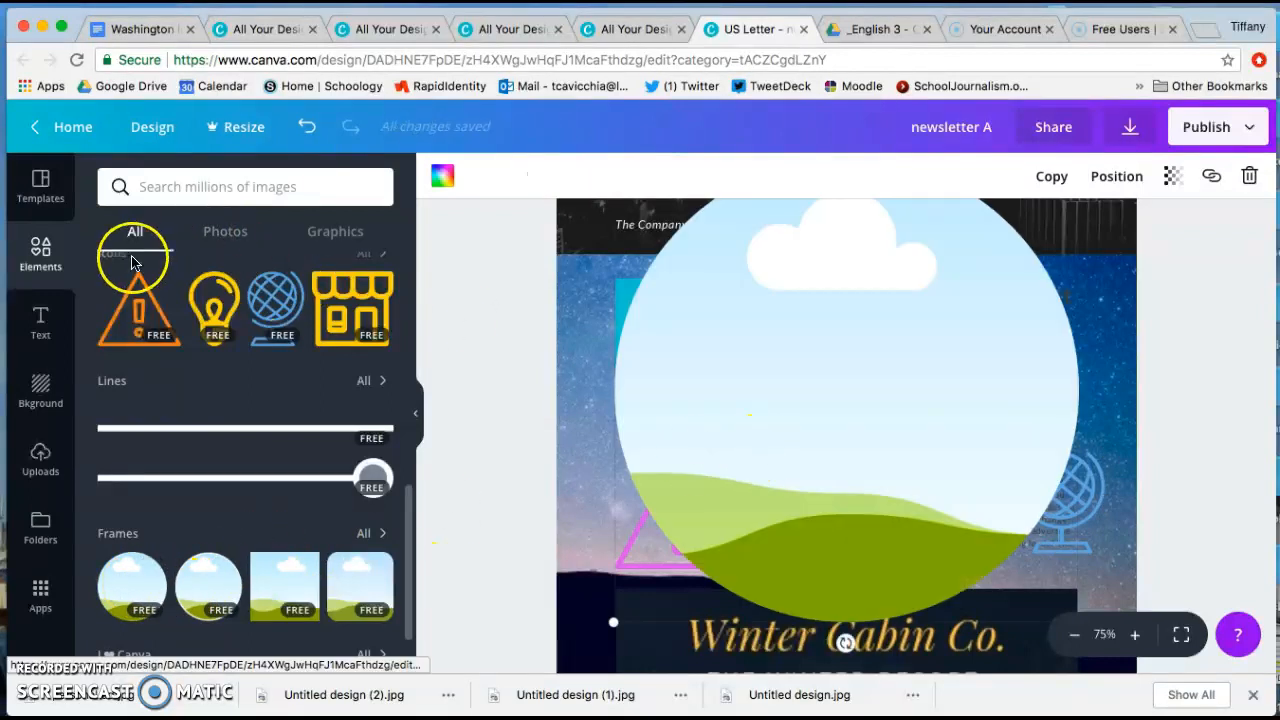
left_click(226, 232)
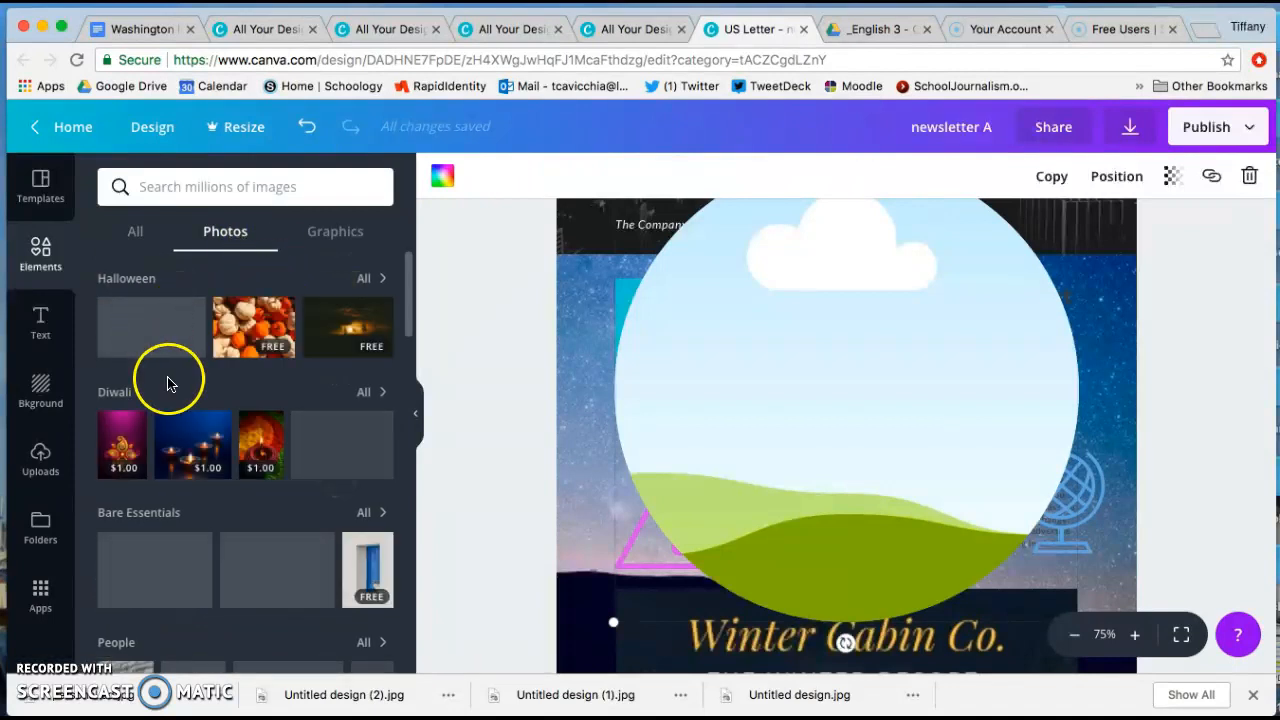
left_click_drag(355, 445, 840, 367)
left_click(870, 425)
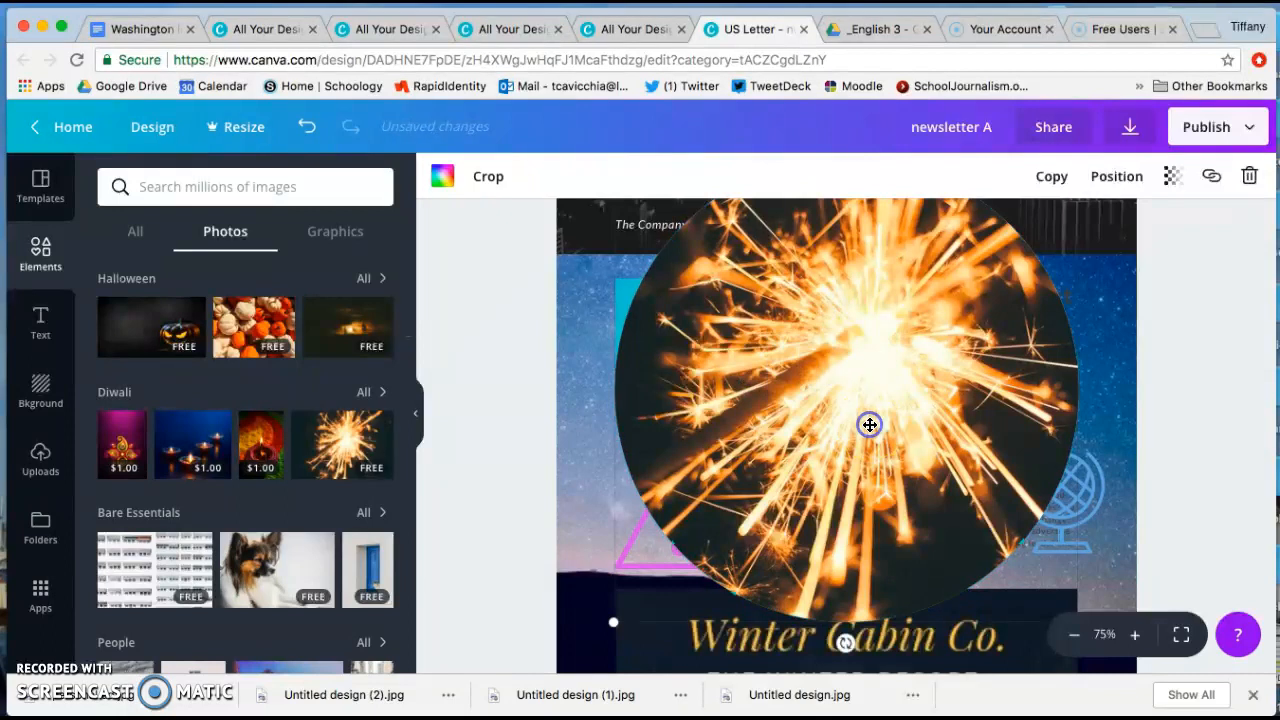
Shrink the circular sparkler photo and place it at the page's right edge, just below the bar chart graphic.
scroll(870, 425, "up", 2)
mouse_move(870, 425)
left_mouse_down()
mouse_move(815, 436)
mouse_move(870, 418)
mouse_move(851, 420)
mouse_move(857, 434)
mouse_move(857, 409)
left_mouse_up()
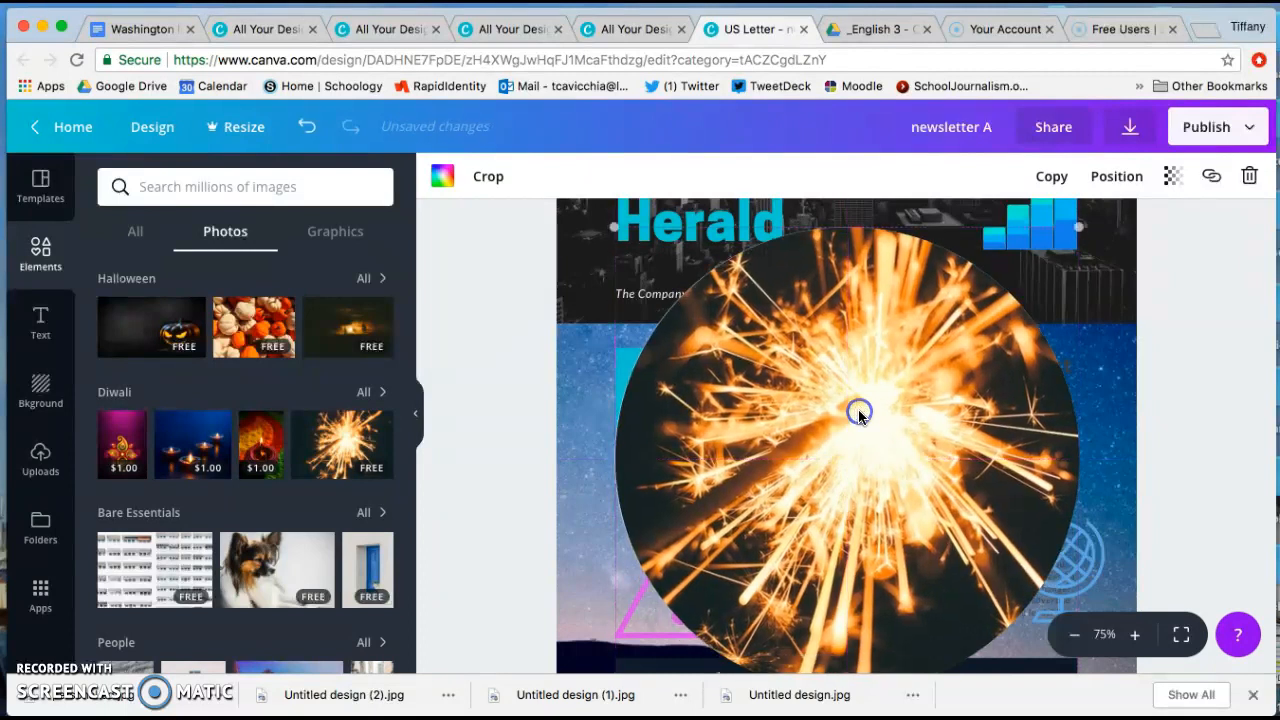
scroll(866, 412, "up", 1)
left_click_drag(615, 277, 720, 368)
left_click(746, 357)
key("Delete")
left_click_drag(830, 445, 753, 326)
left_click_drag(626, 252, 1040, 384)
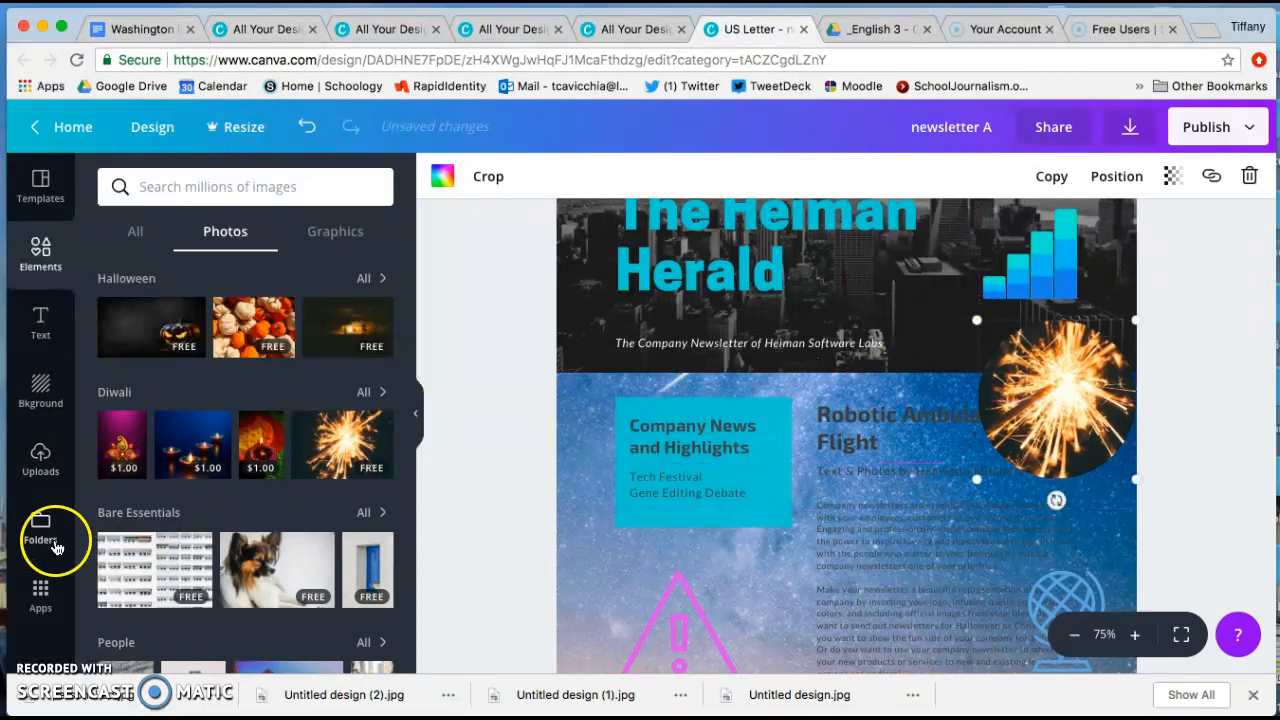
Browse the ready-made text designs and add a plain text box beneath the sparkler photo.
left_click(40, 320)
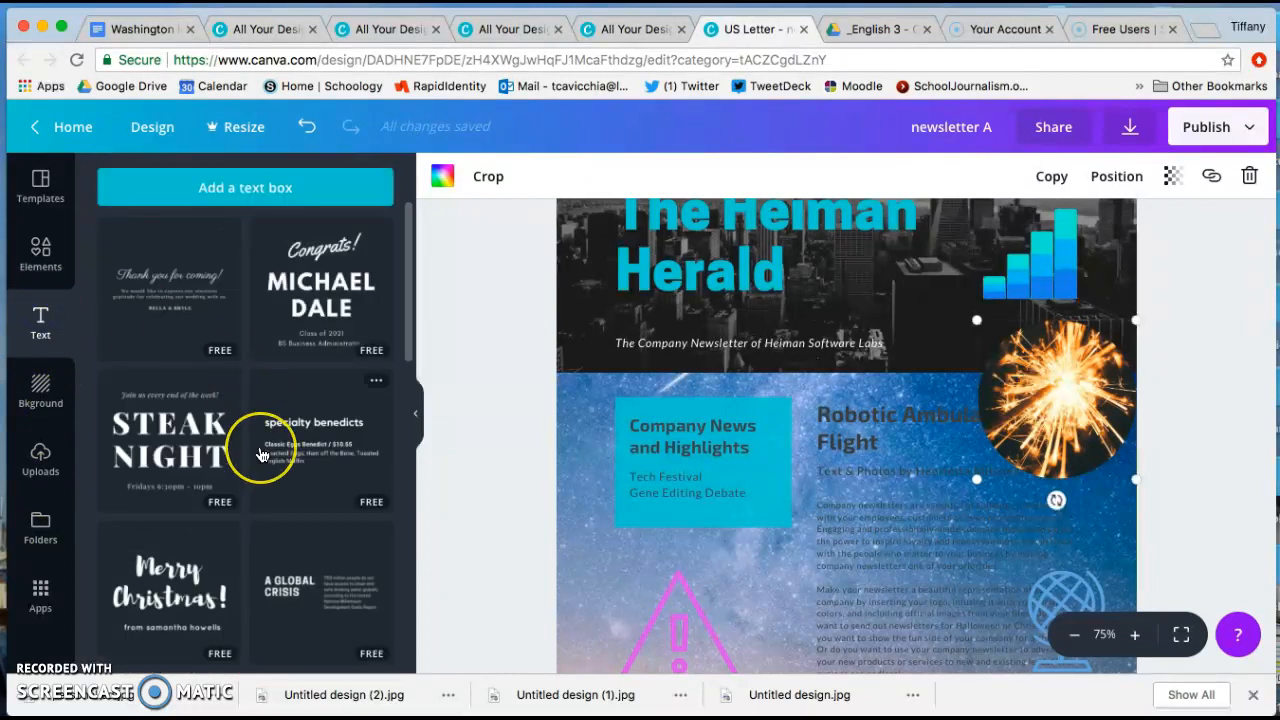
scroll(259, 455, "down", 15)
scroll(259, 455, "down", 10)
left_click(277, 320)
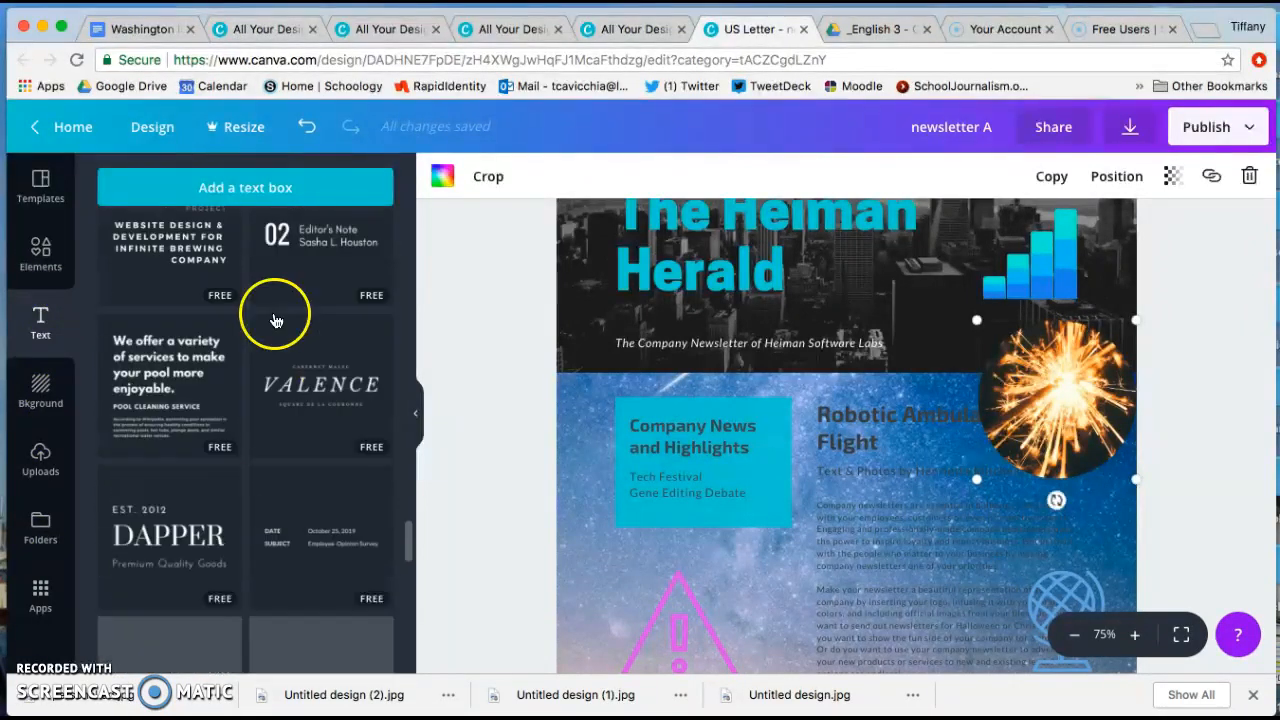
left_click(263, 185)
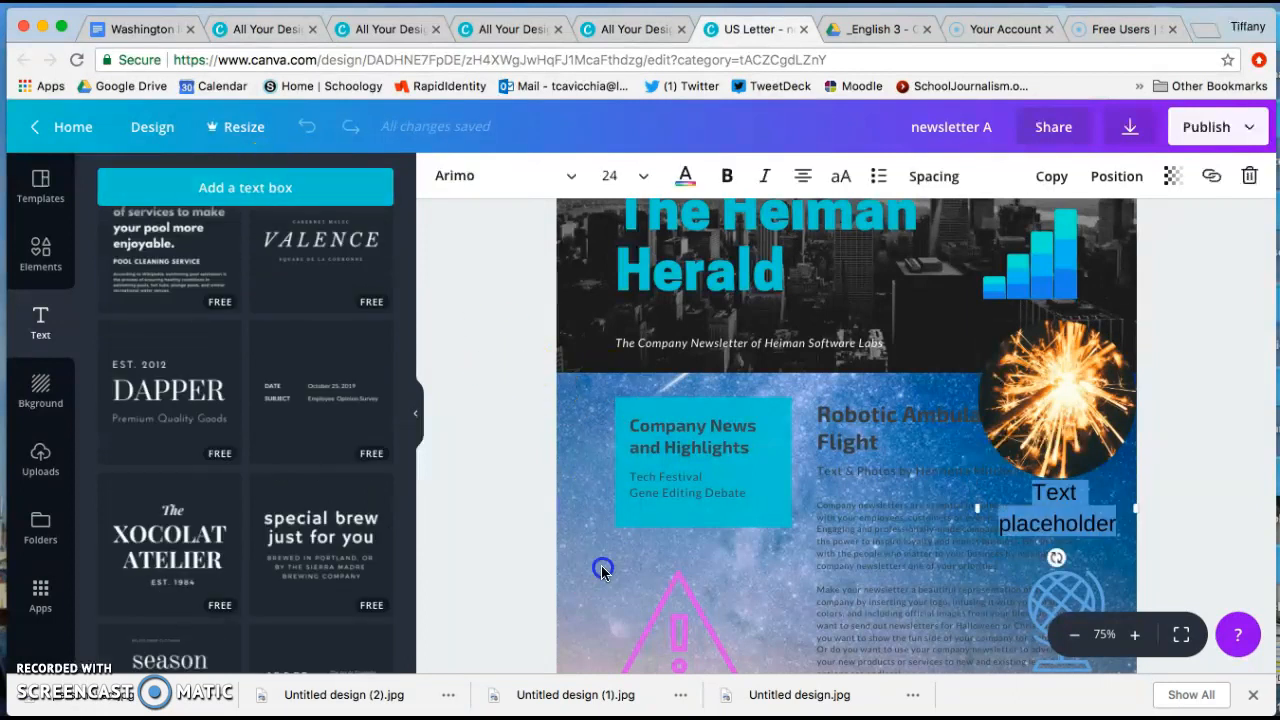
Delete the pink warning triangle icon from below the Company News box.
left_click(745, 636)
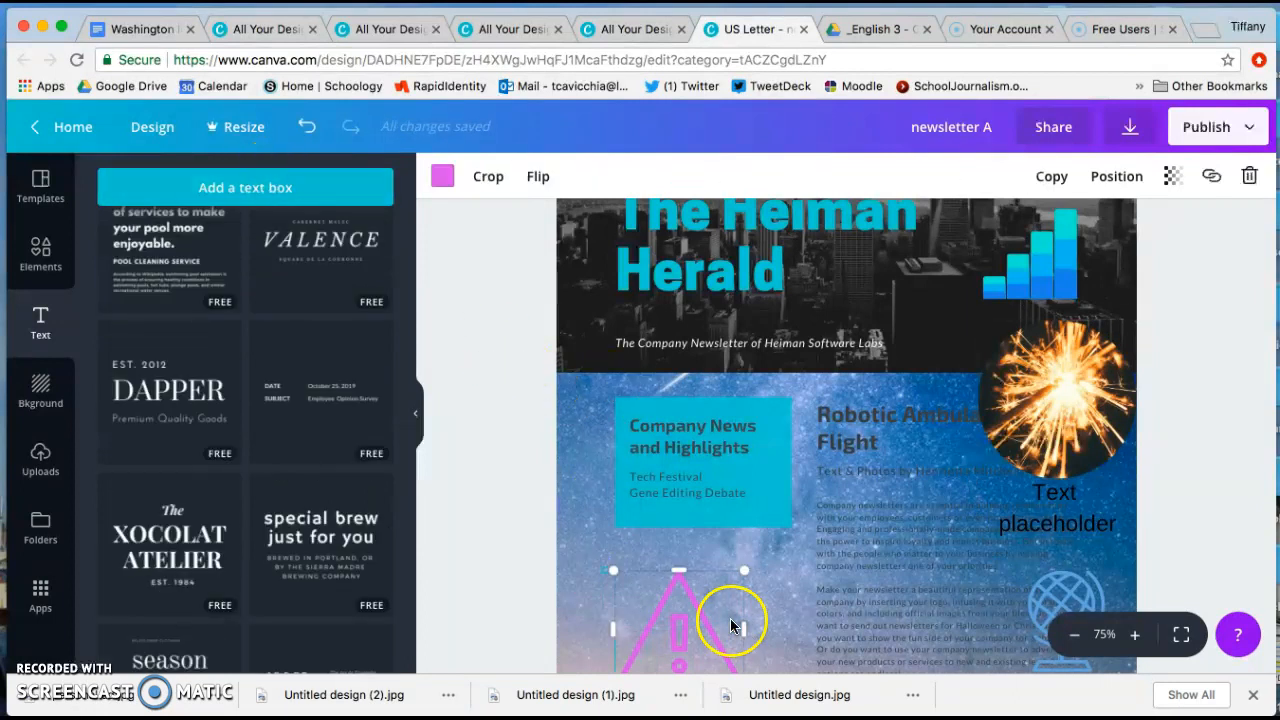
key("Delete")
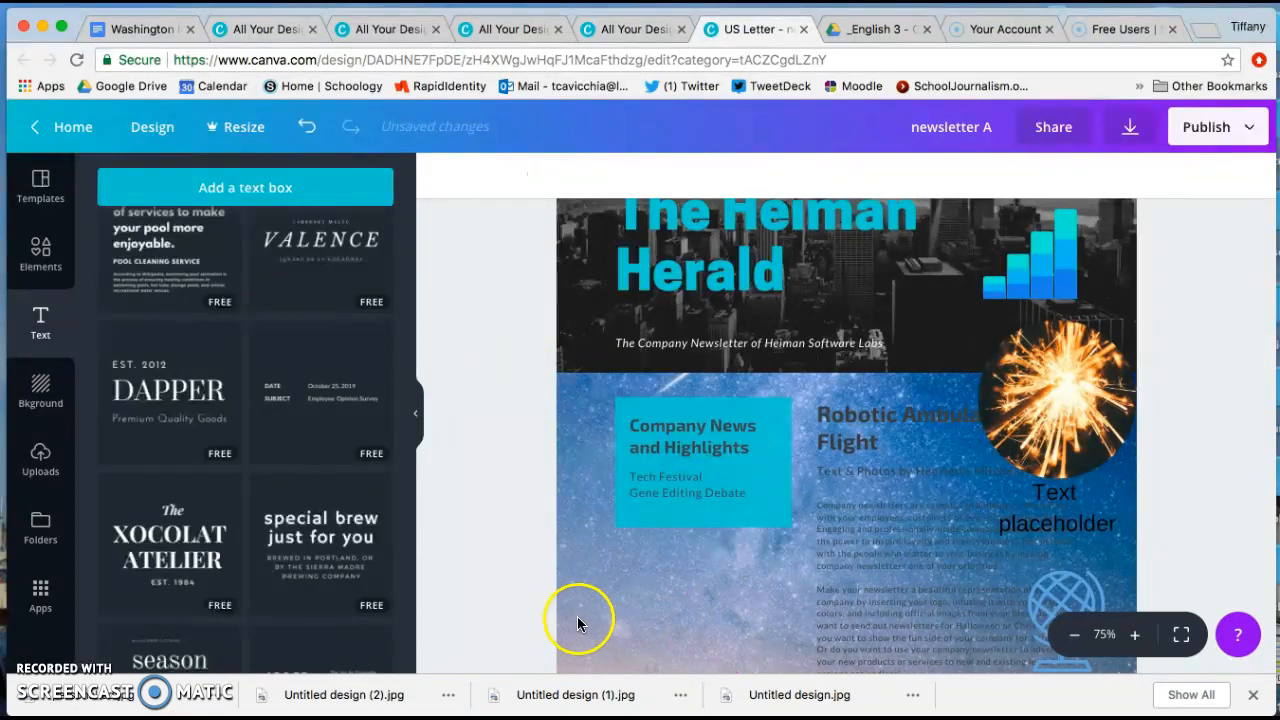
Add a second plain text box and a thin horizontal line across the middle of the page.
left_click(211, 186)
left_click_drag(739, 622, 739, 622)
key("l")
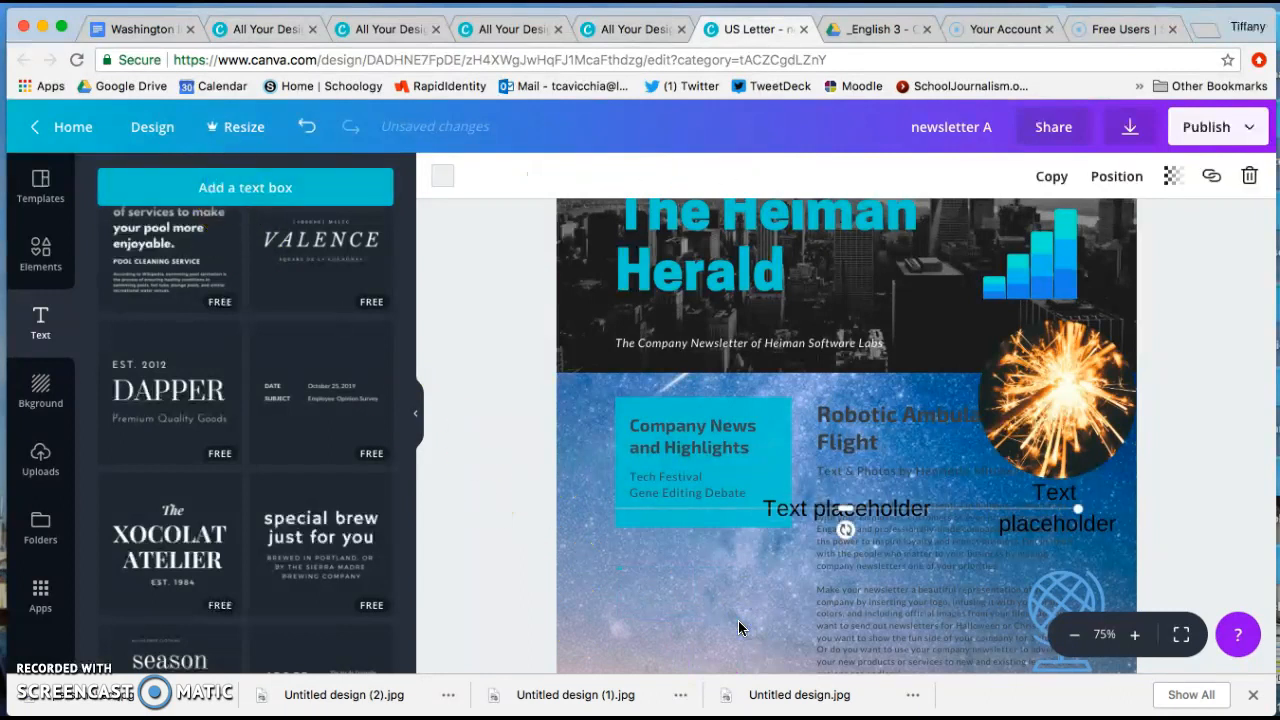
Move the second text box into the empty area below the Company News box.
double_click(836, 510)
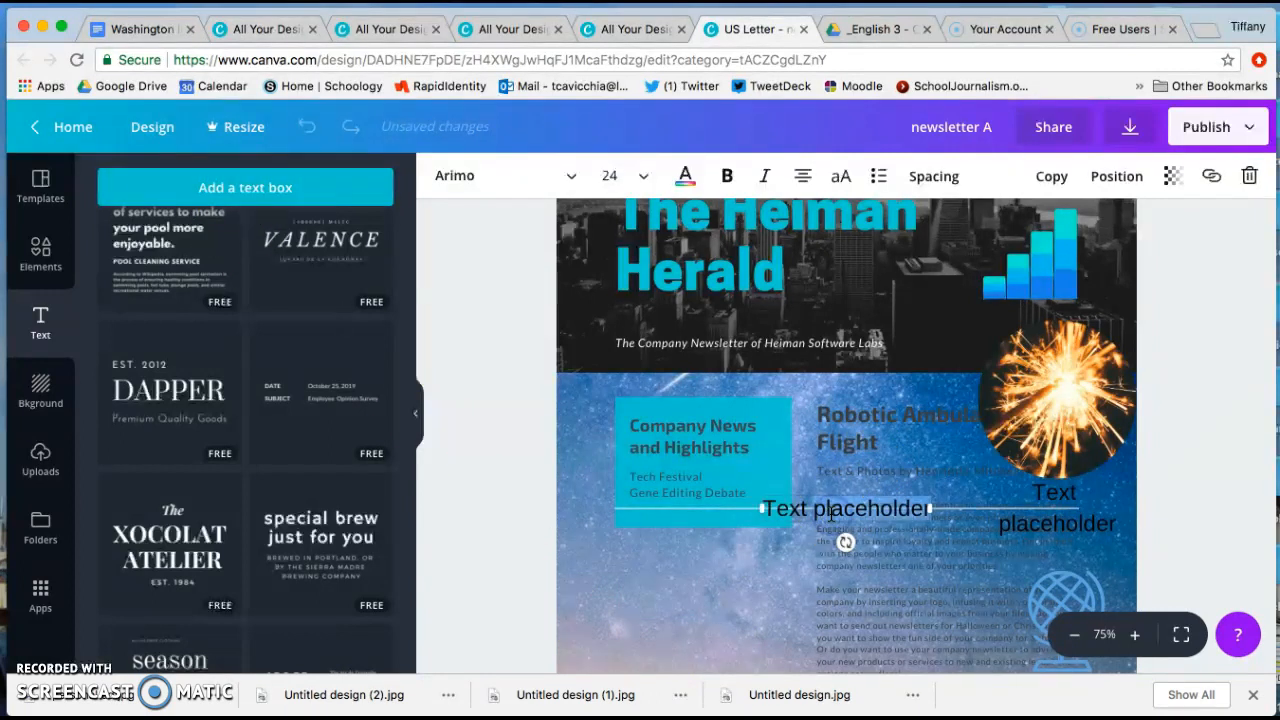
left_click(731, 600)
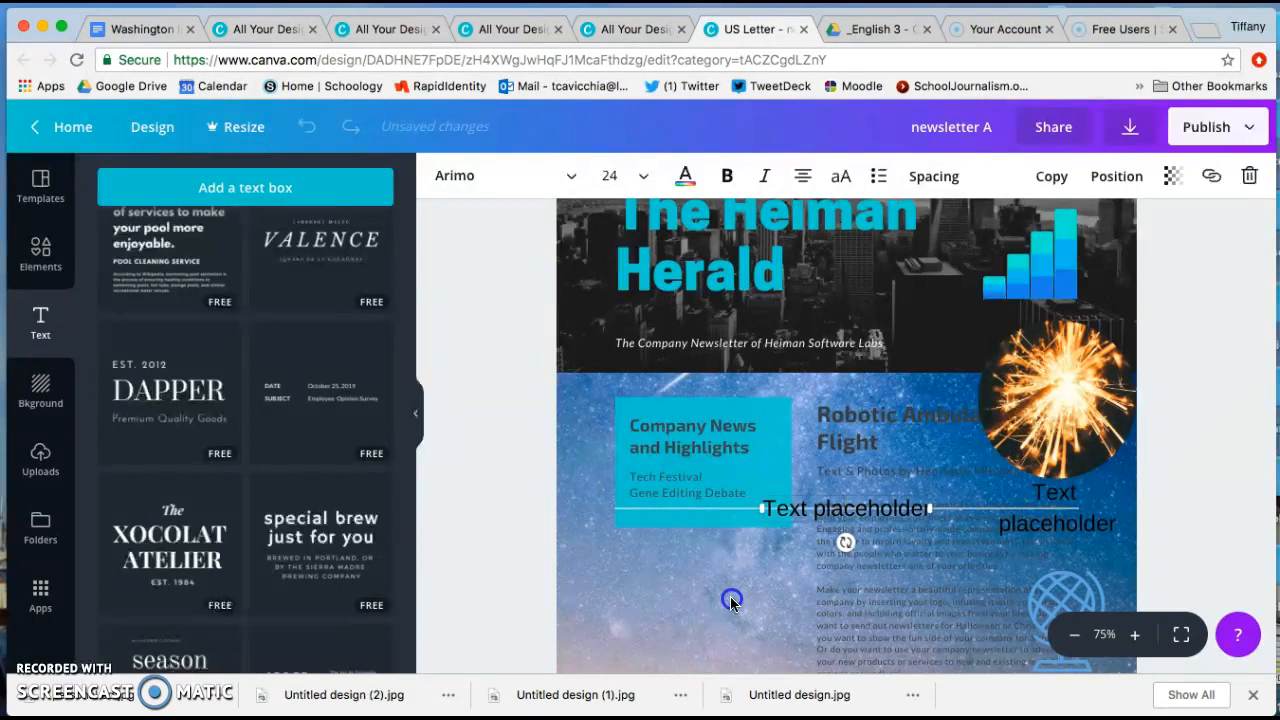
left_click(847, 521)
left_click_drag(847, 521, 681, 597)
Open the text box beneath the sparkler photo for editing.
left_click(871, 580)
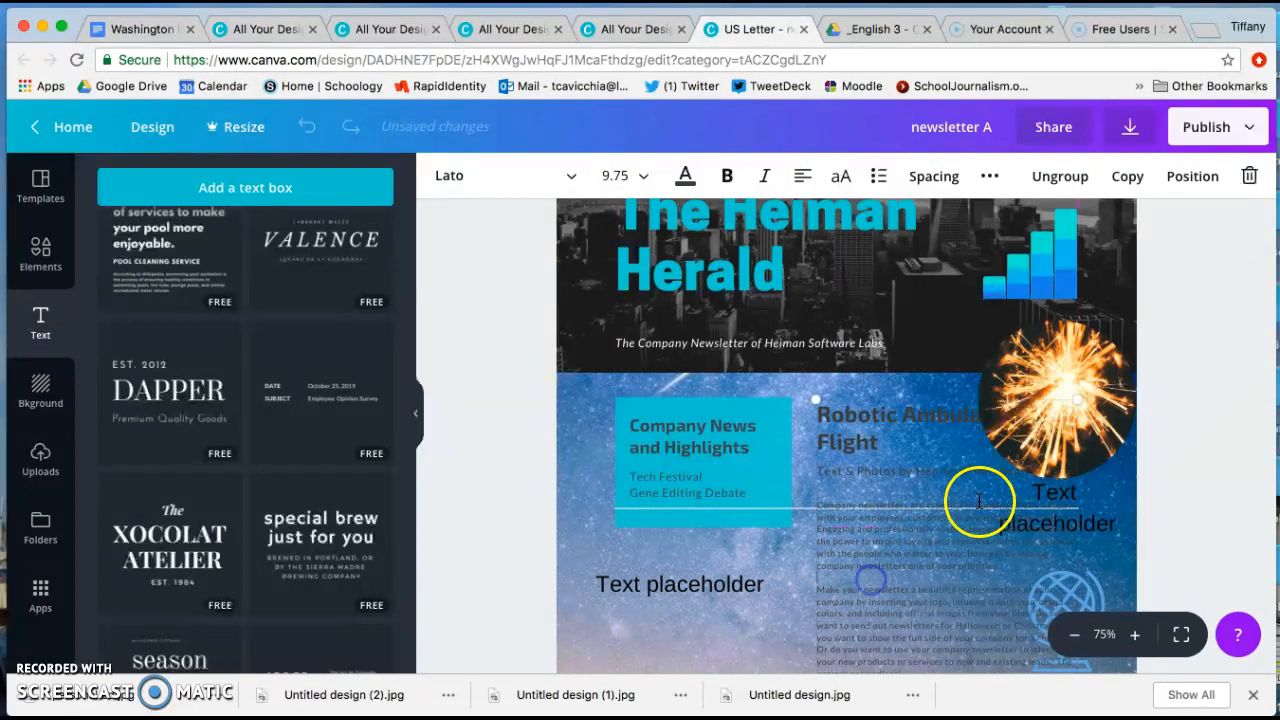
left_click(1067, 486)
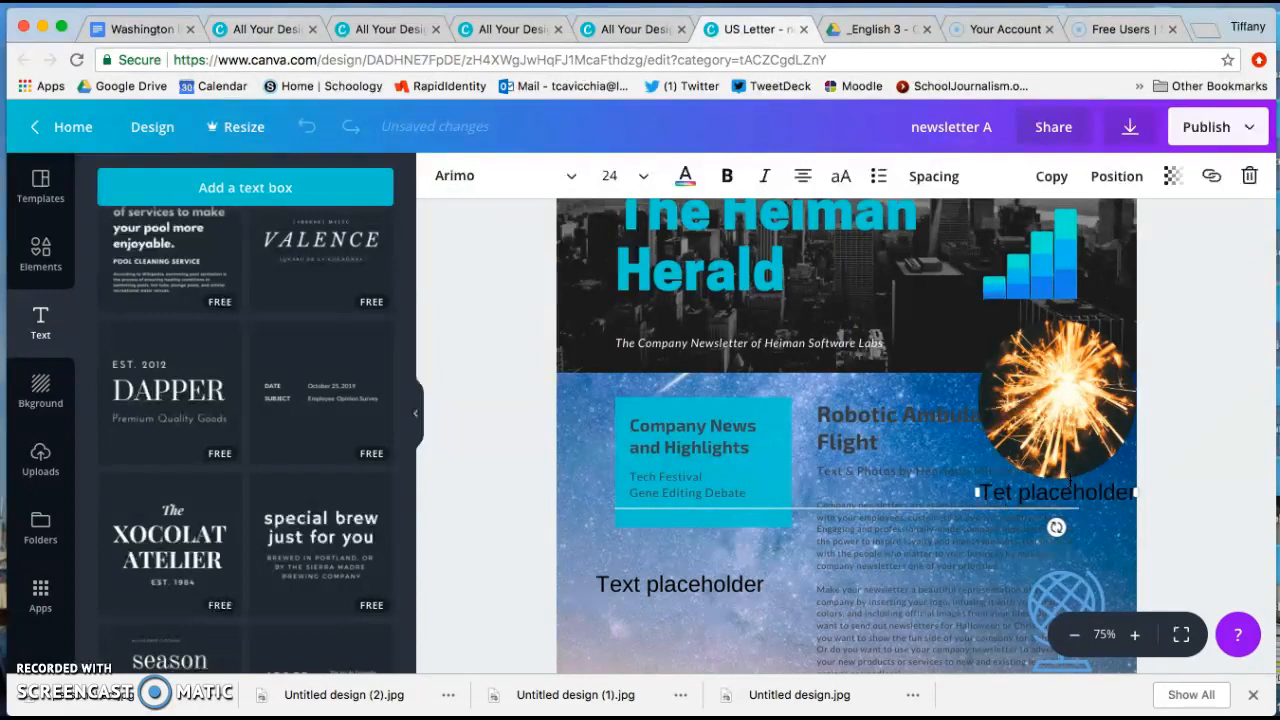